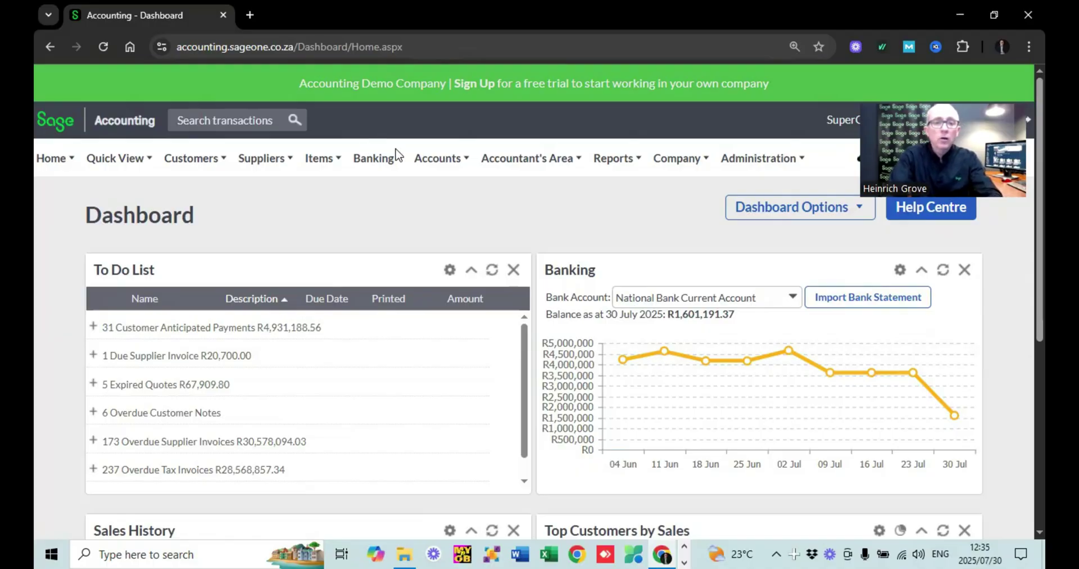
Open the Banking transactions page for the bank and credit card accounts.
mouse_move(301, 150)
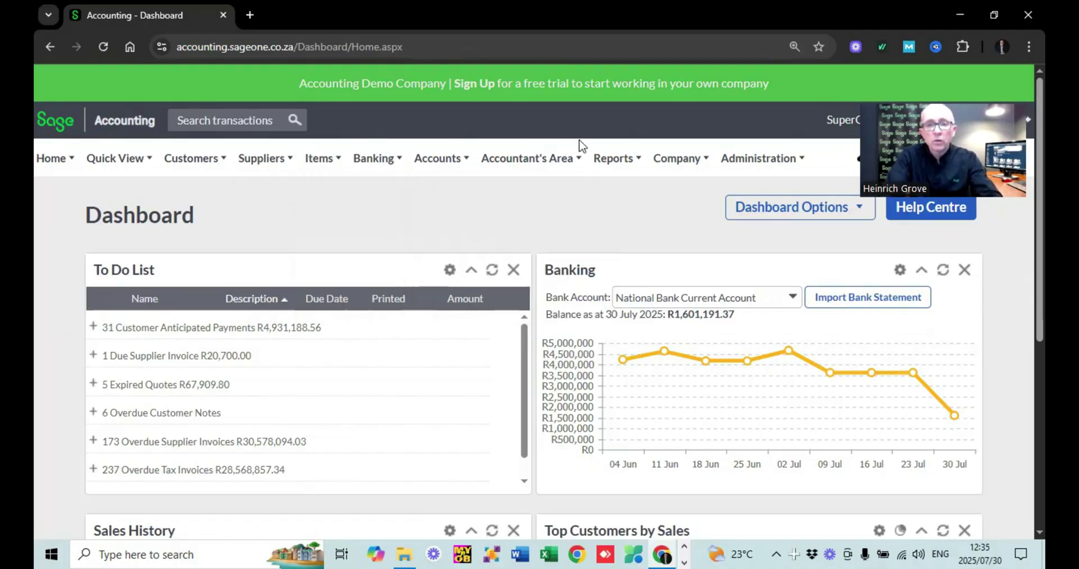
mouse_move(616, 160)
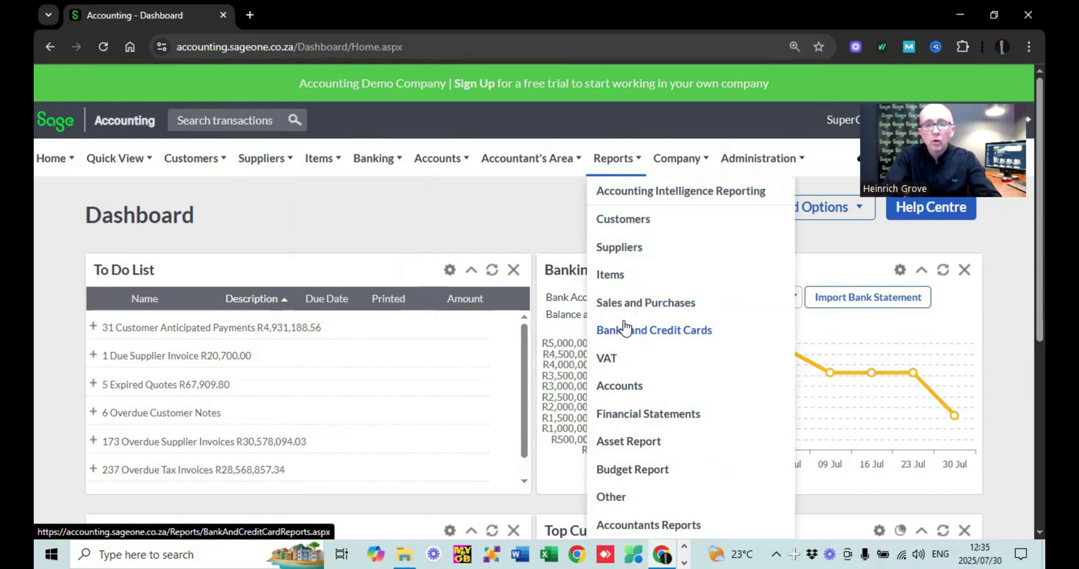
mouse_move(360, 160)
mouse_move(432, 233)
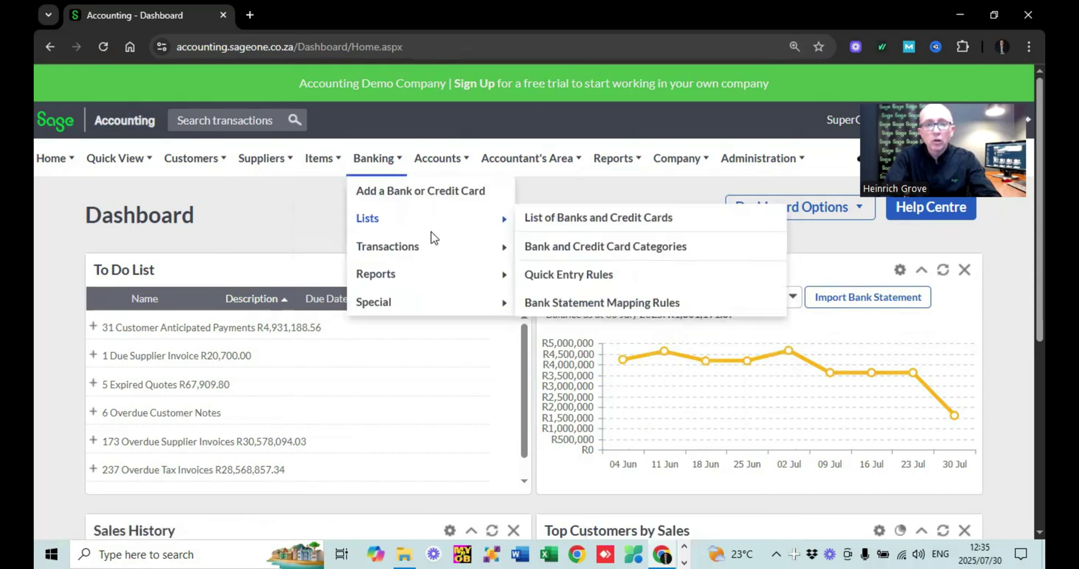
mouse_move(441, 253)
click(548, 249)
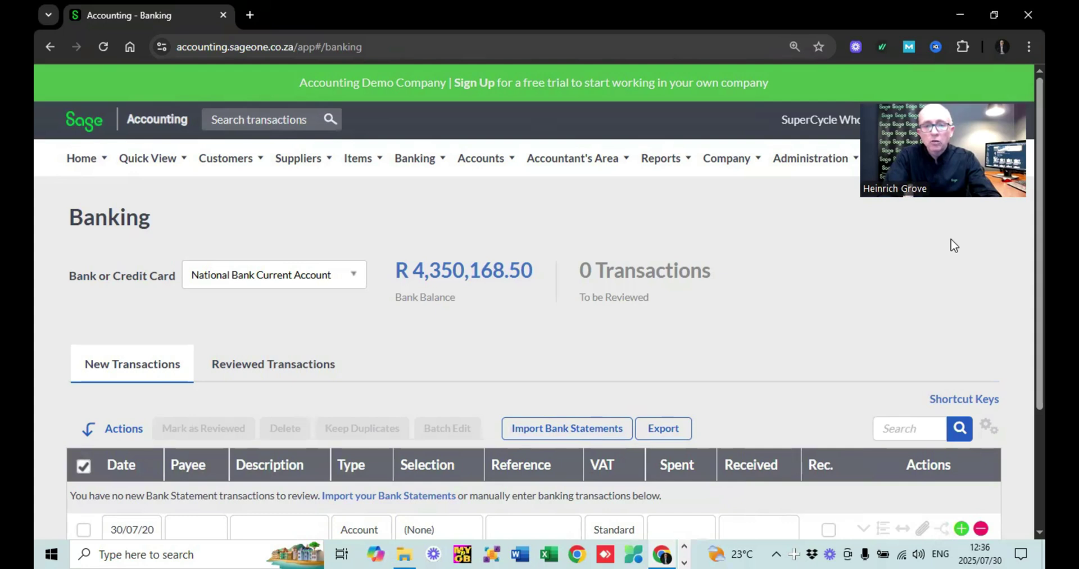
Run the Balance Sheet report from the financial statements with a run date of 30/06/2025 and examine its assets.
mouse_move(402, 165)
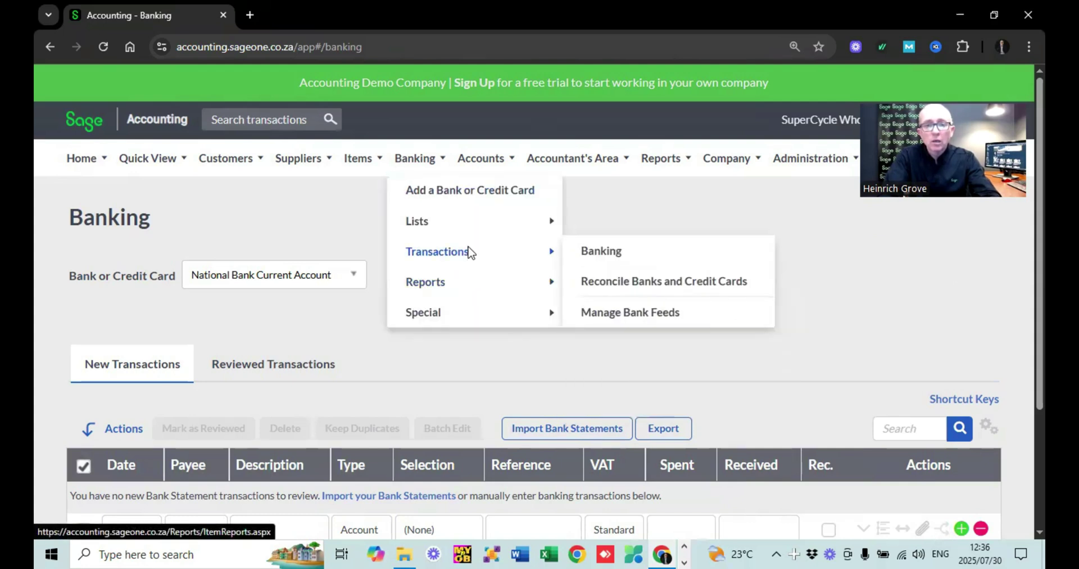
mouse_move(652, 145)
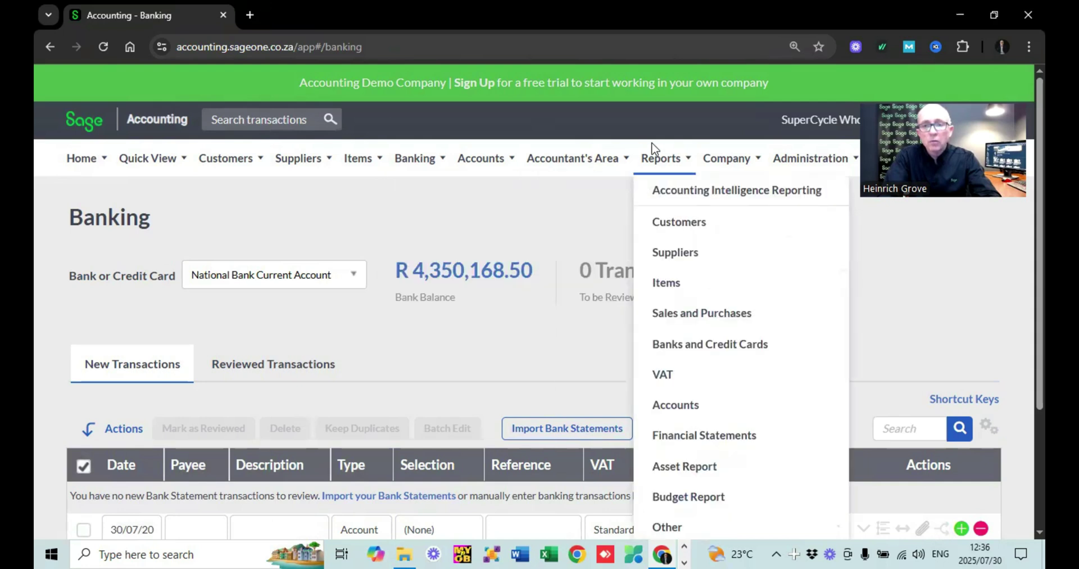
click(695, 438)
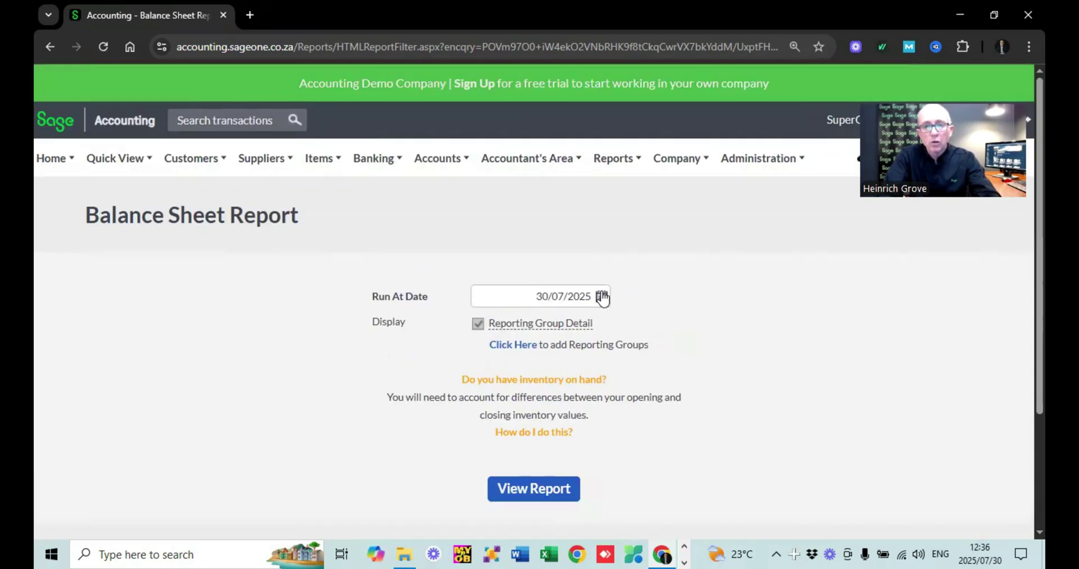
click(602, 297)
click(479, 319)
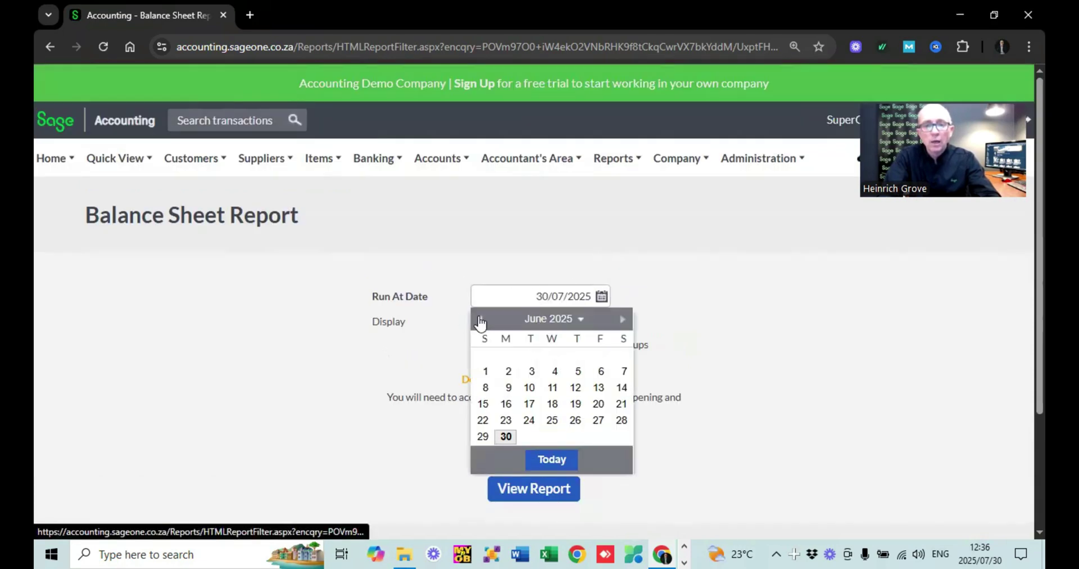
click(505, 437)
click(525, 497)
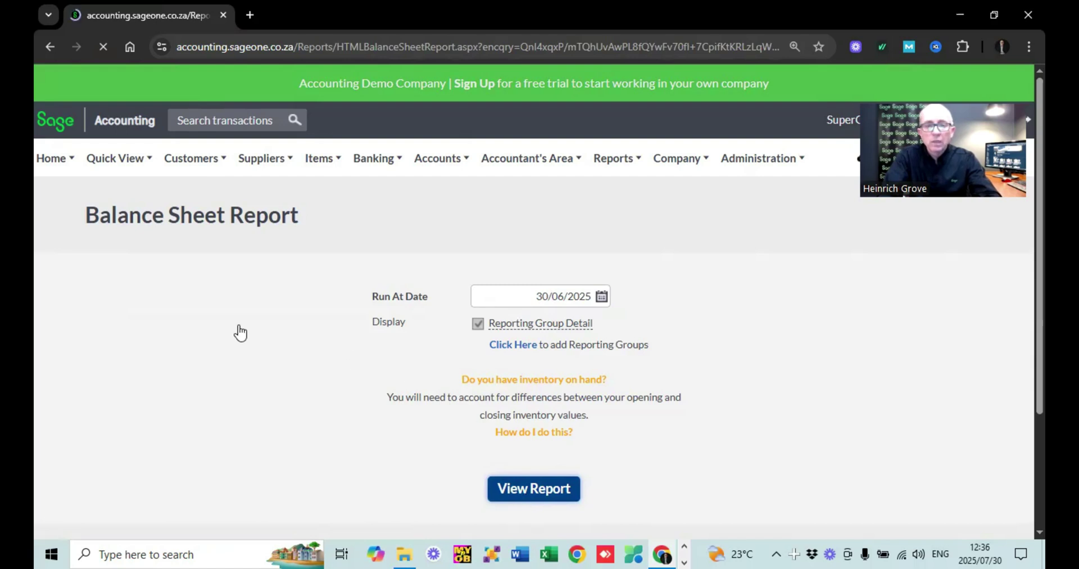
scroll(240, 332, down, 3)
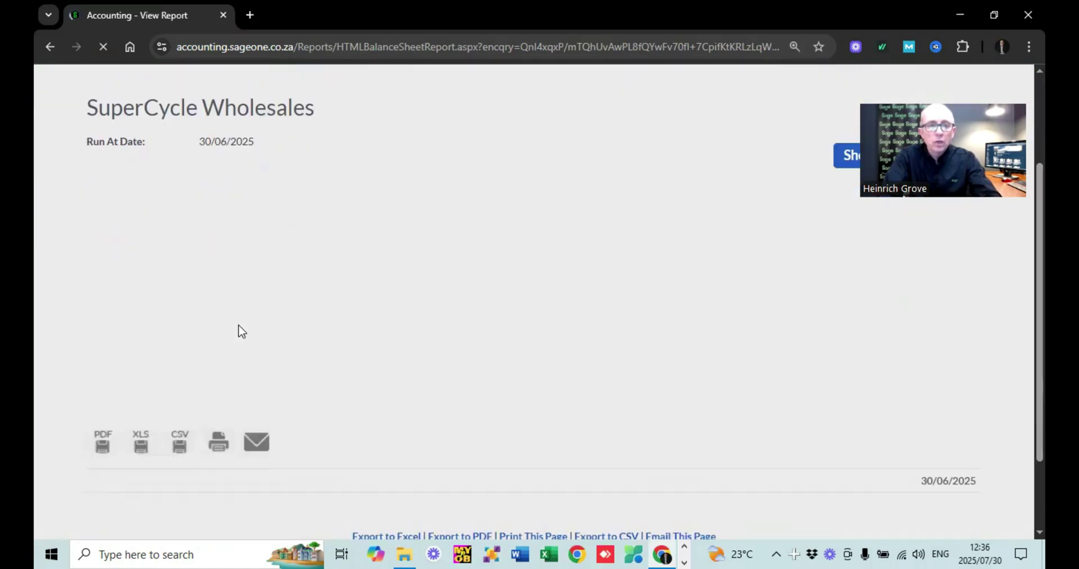
scroll(241, 332, down, 3)
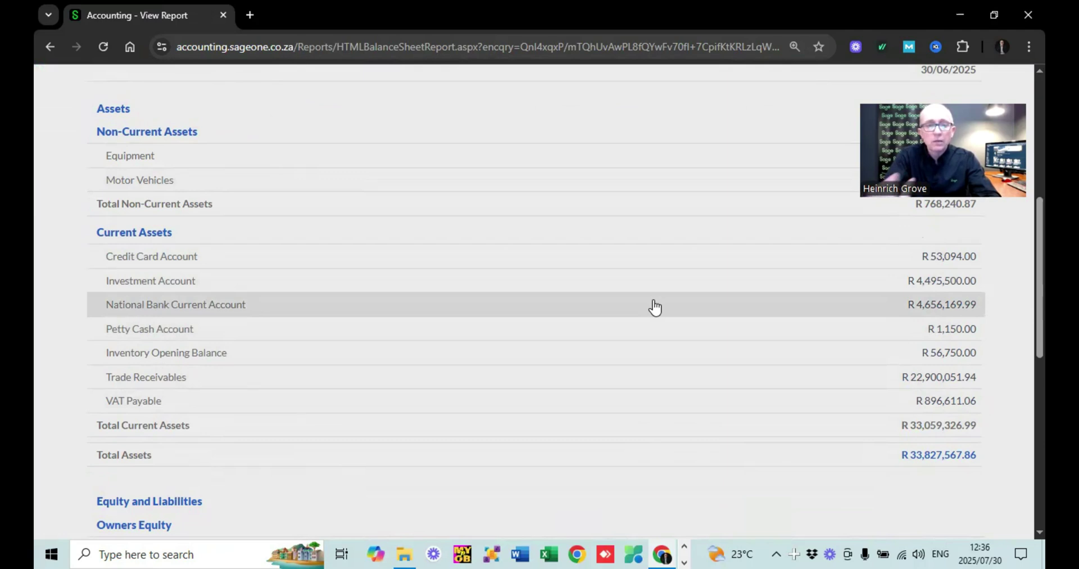
Open the options for the Customer Balances - Days Outstanding report.
scroll(655, 307, up, 5)
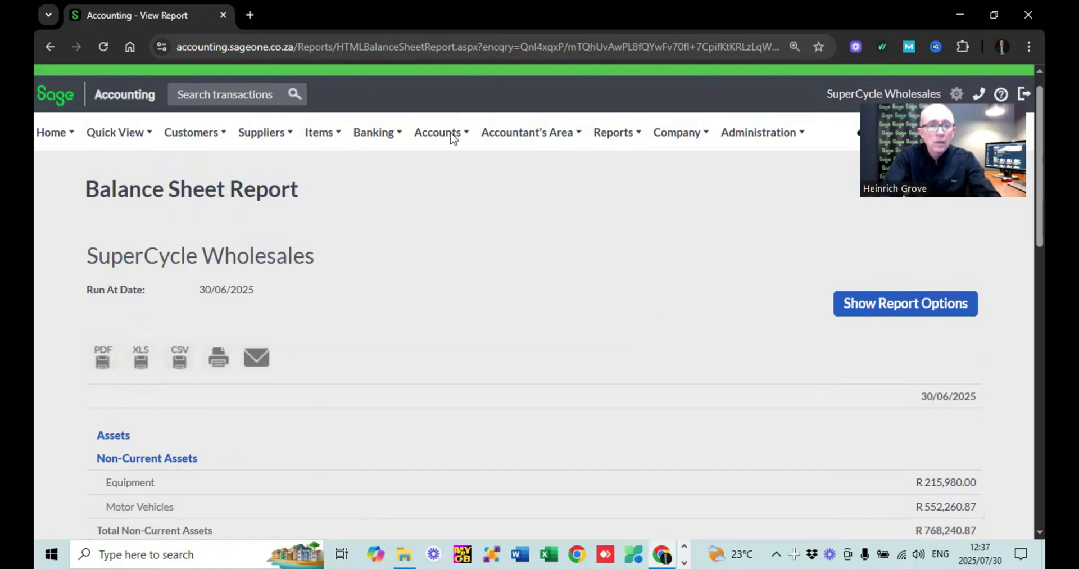
click(201, 137)
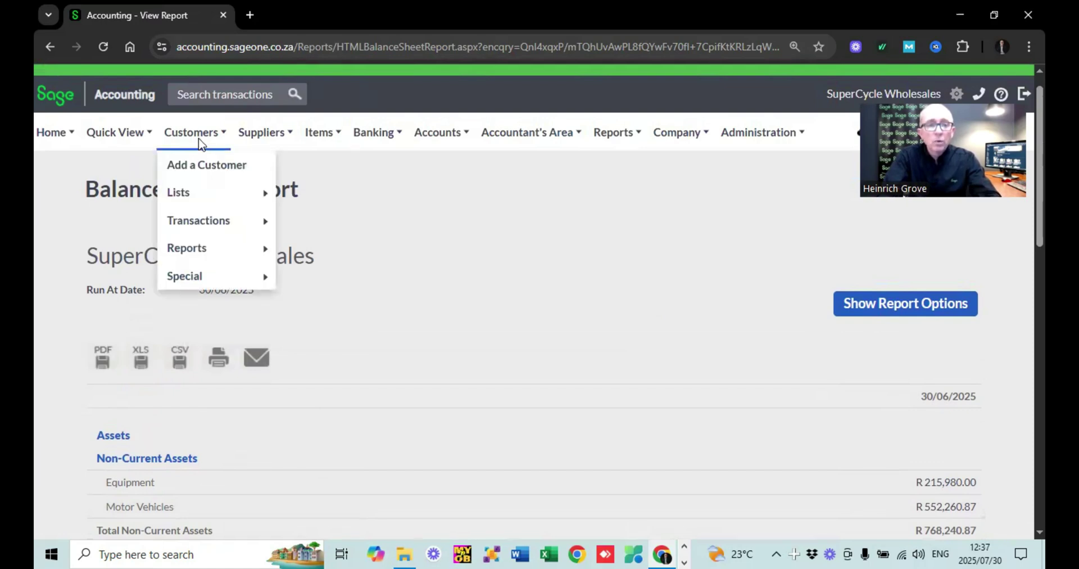
mouse_move(231, 257)
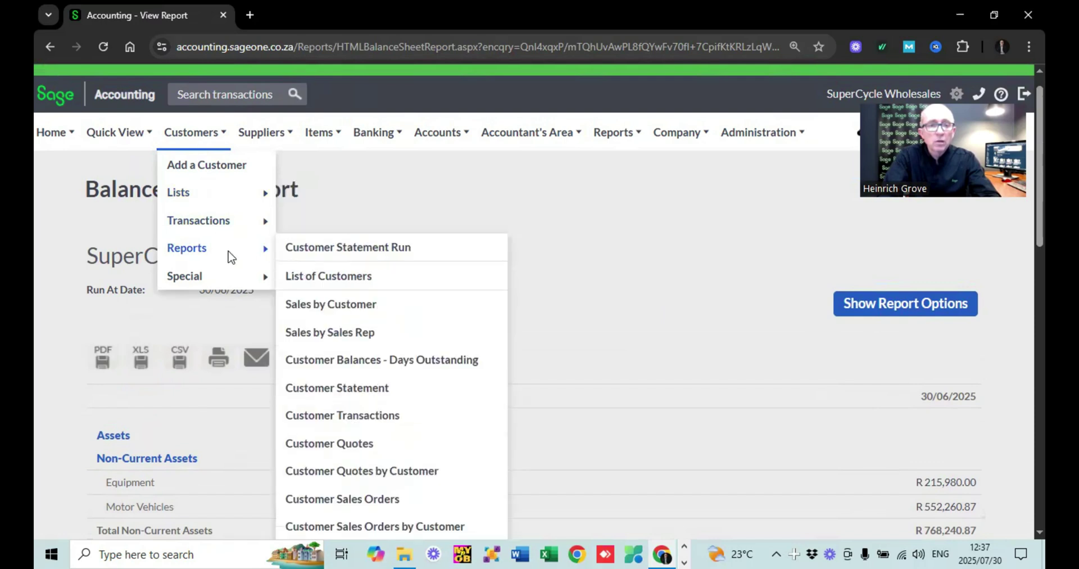
right_click(368, 366)
key(Escape)
click(365, 364)
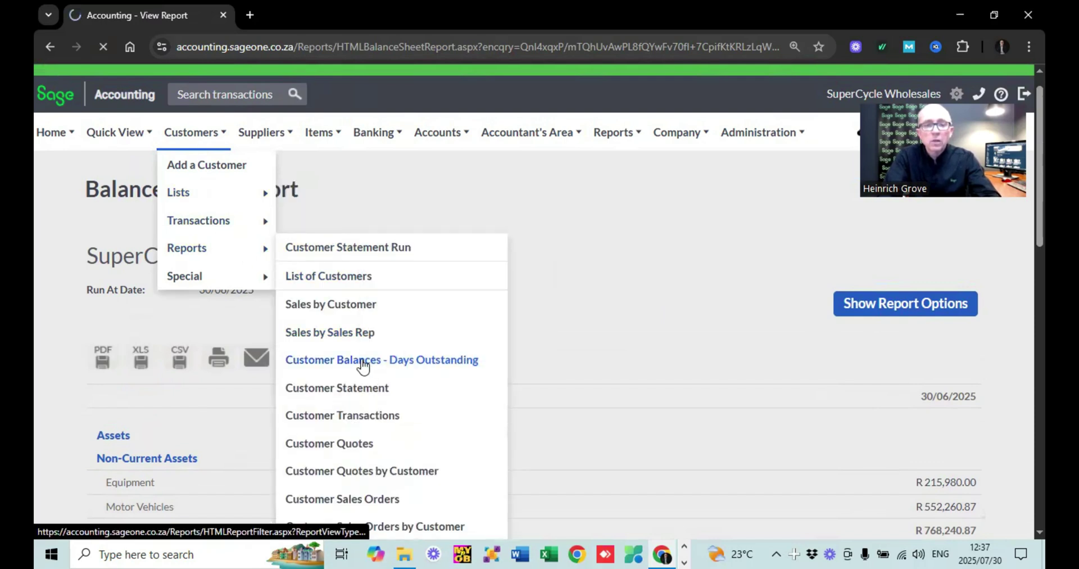
right_click(362, 365)
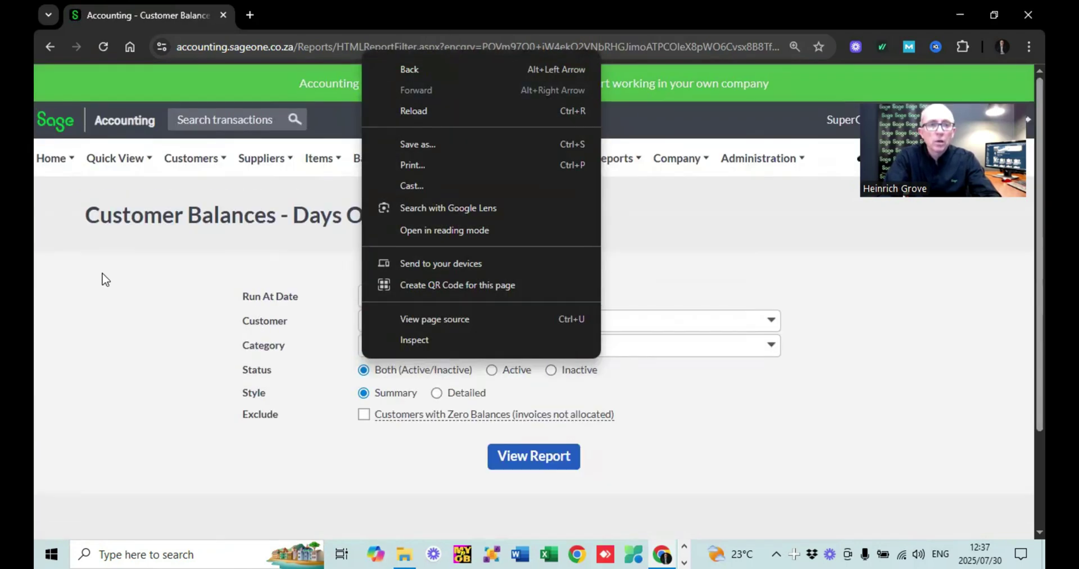
click(399, 437)
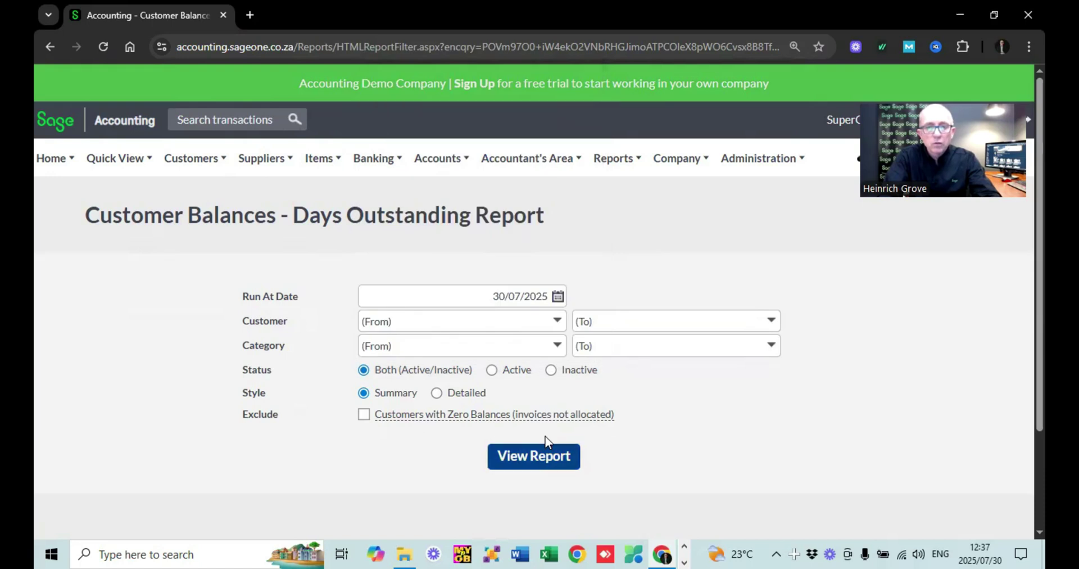
Set the customer balances report's run date to 30/06/2025 and generate it.
click(557, 296)
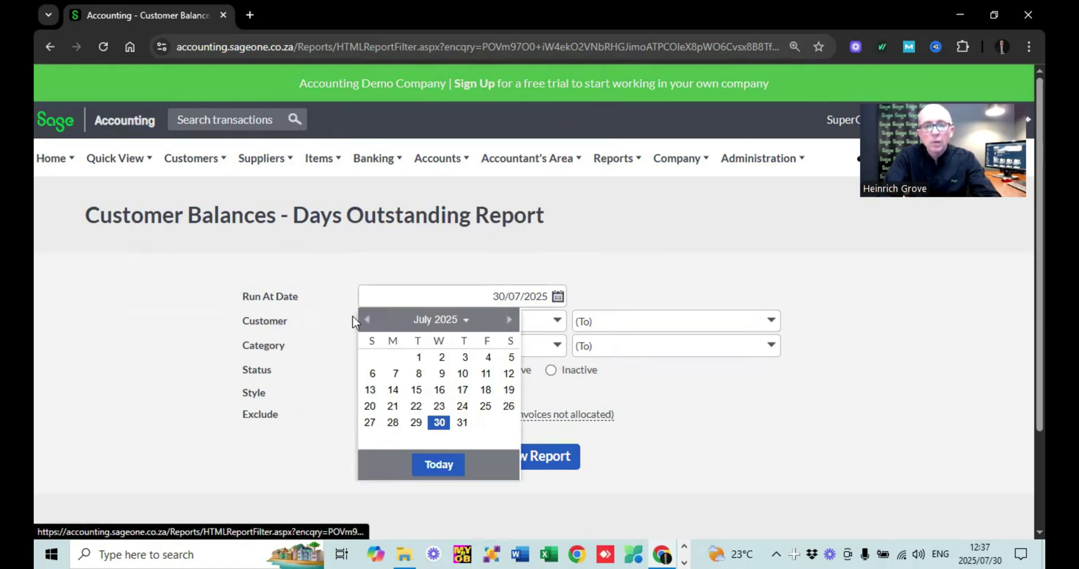
click(366, 321)
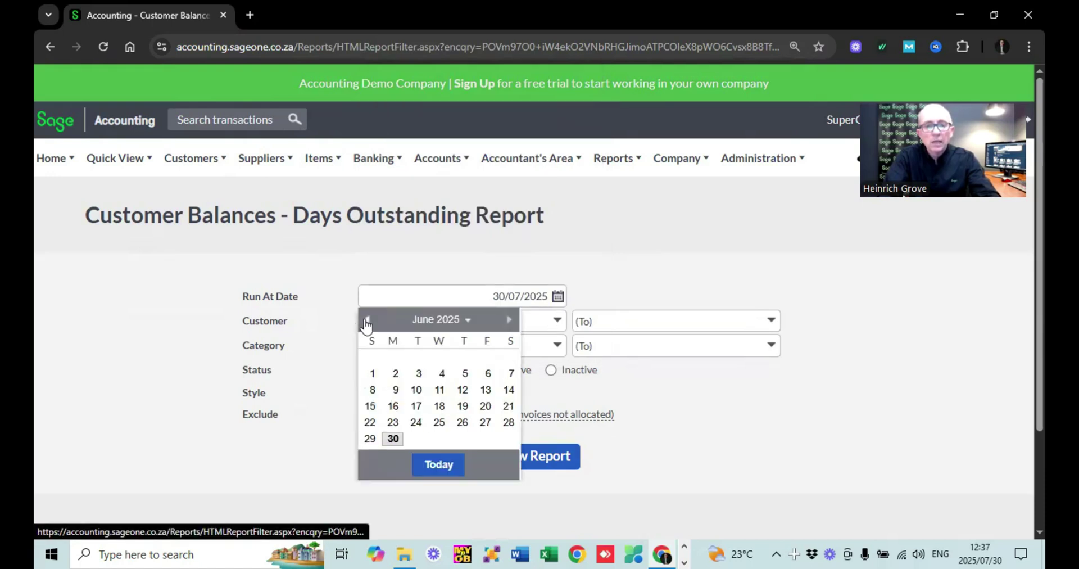
click(395, 438)
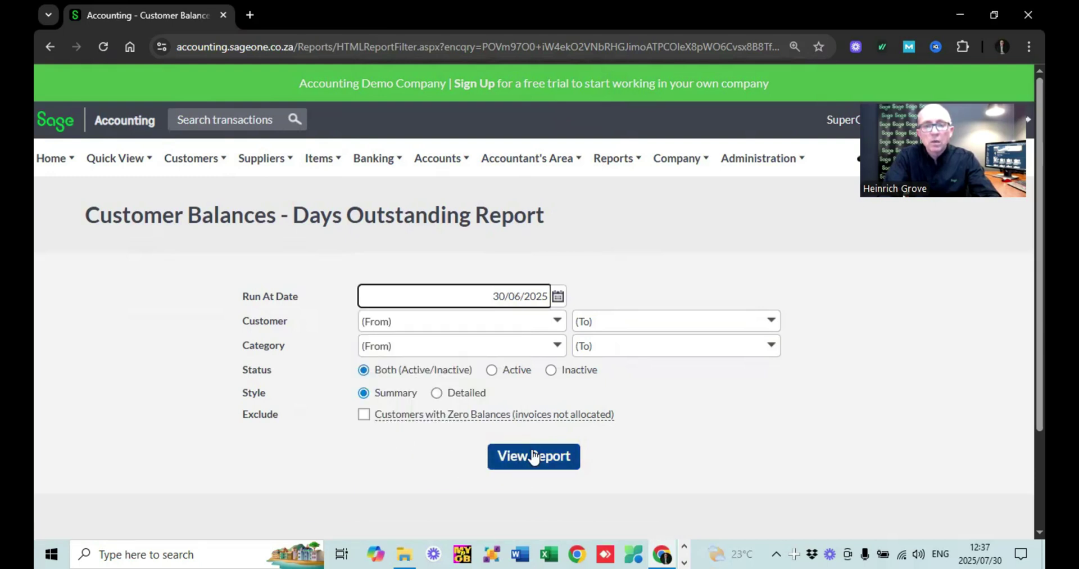
click(532, 453)
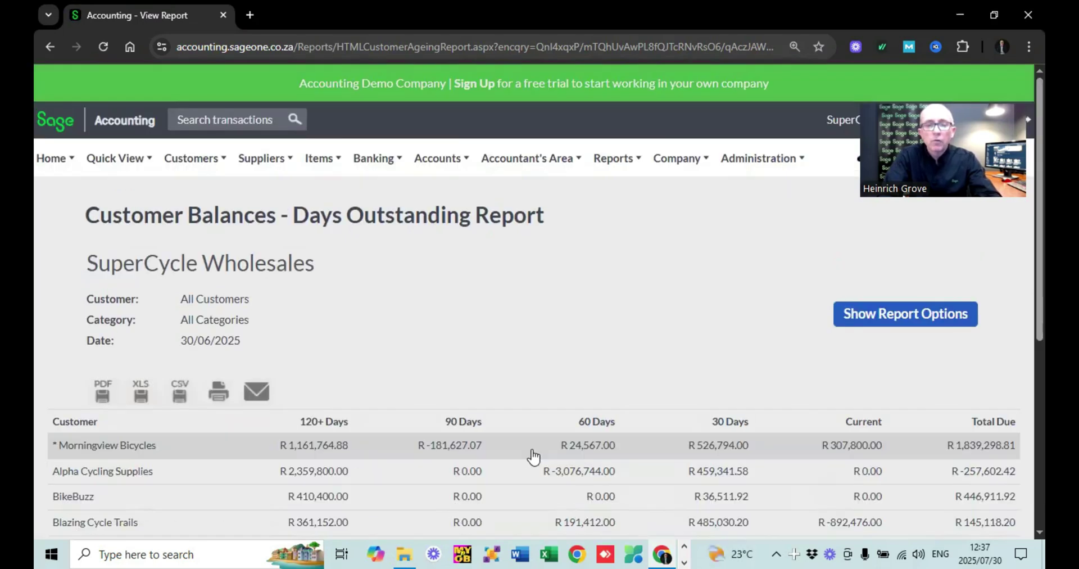
Examine the customer ageing columns, the total due per customer and the grand total.
scroll(534, 456, down, 6)
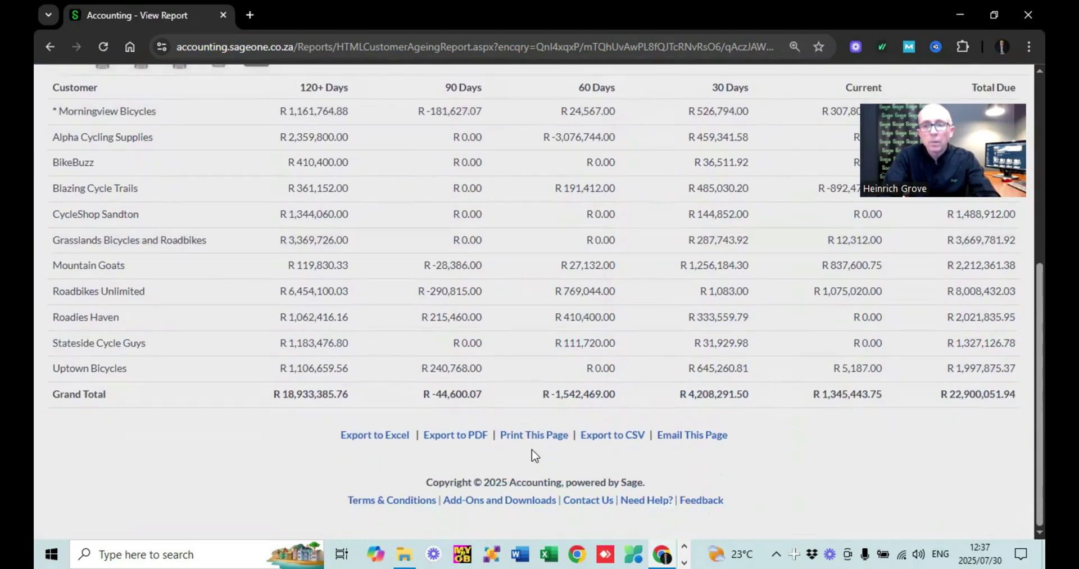
scroll(533, 455, up, 4)
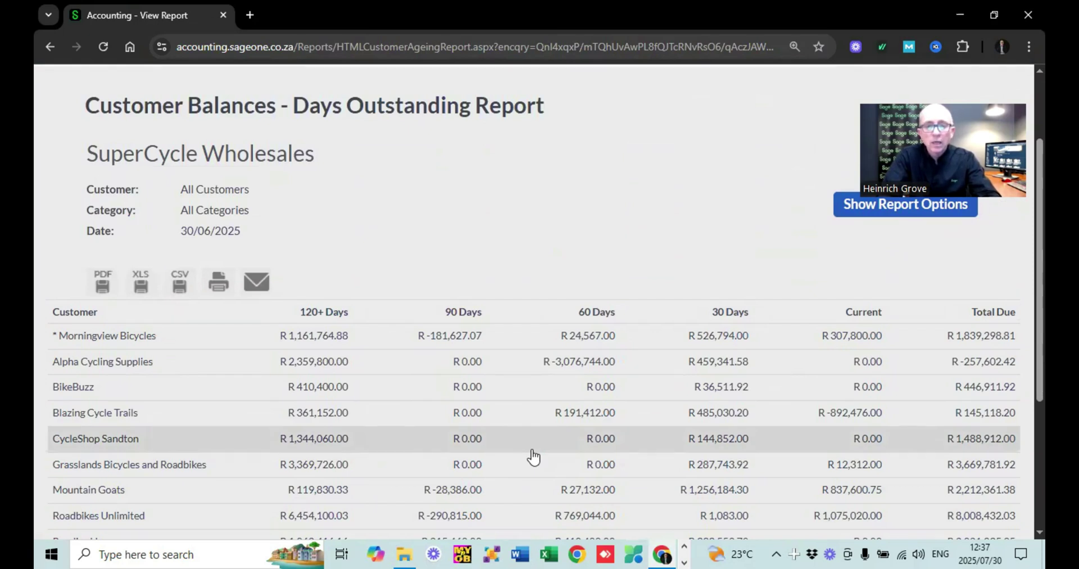
scroll(533, 456, down, 2)
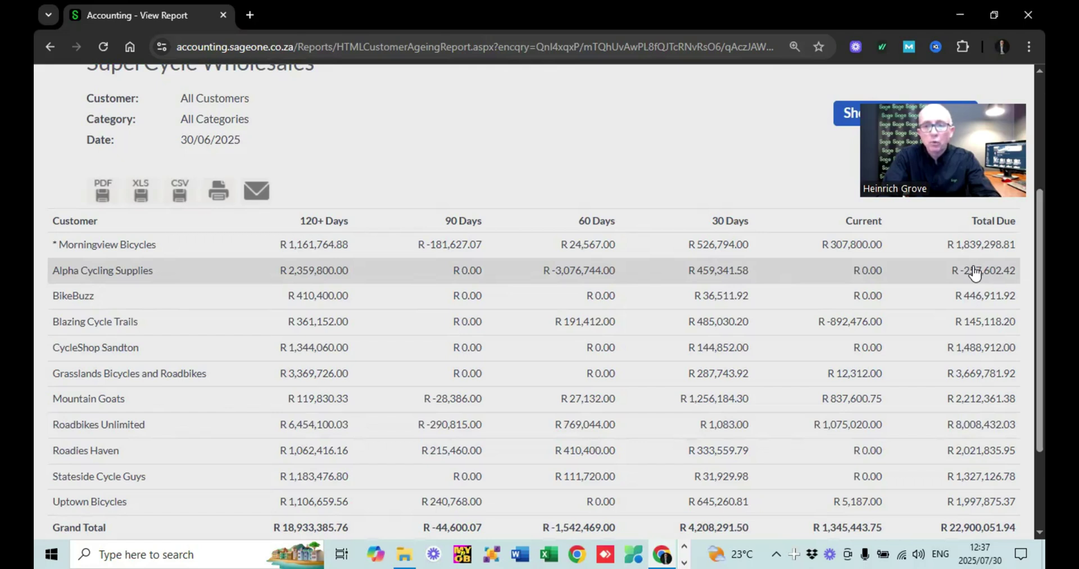
scroll(975, 274, down, 2)
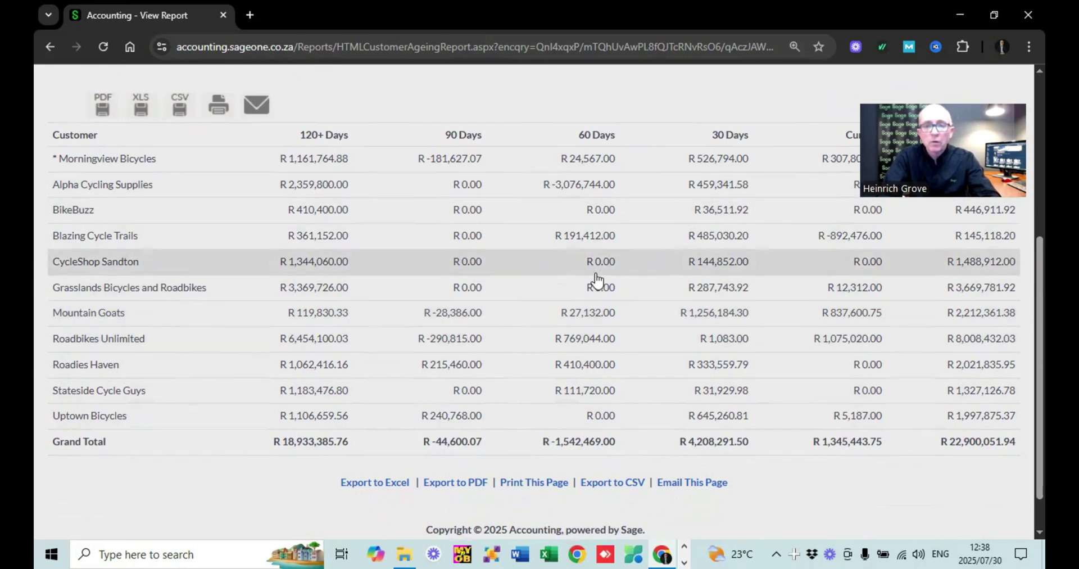
scroll(597, 278, up, 3)
scroll(598, 278, down, 2)
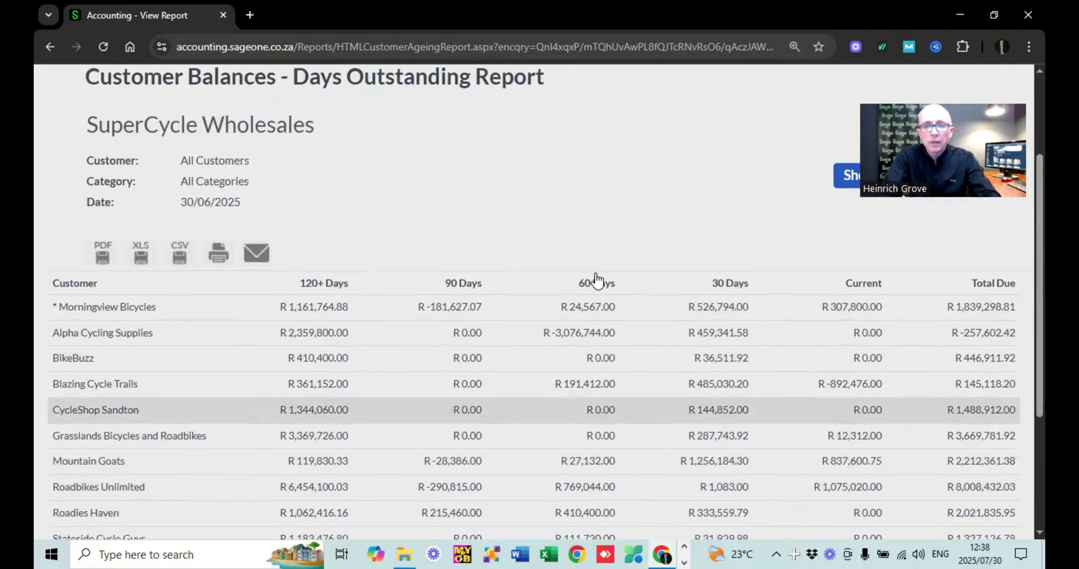
scroll(597, 280, up, 4)
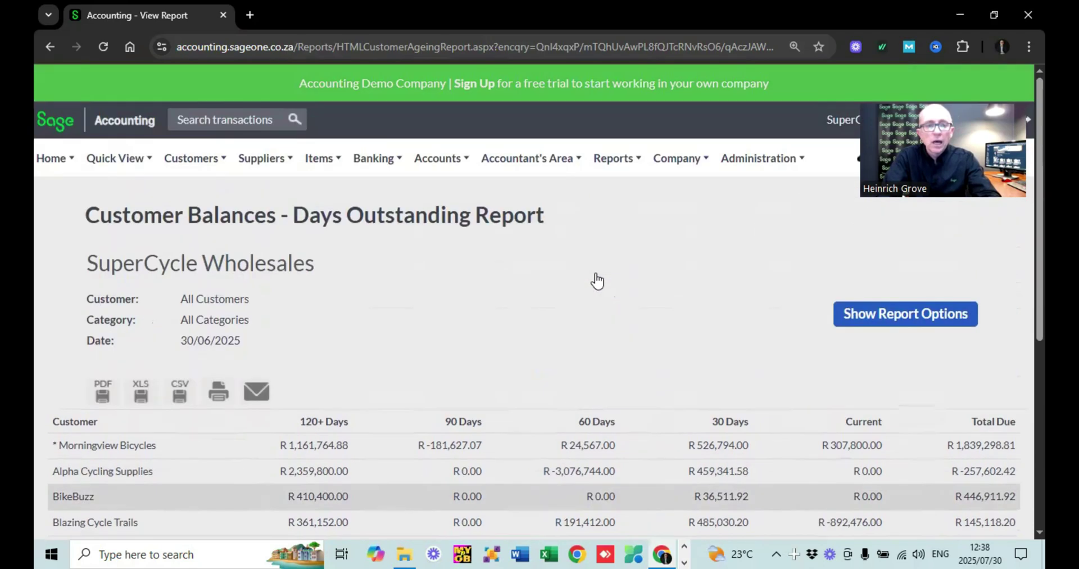
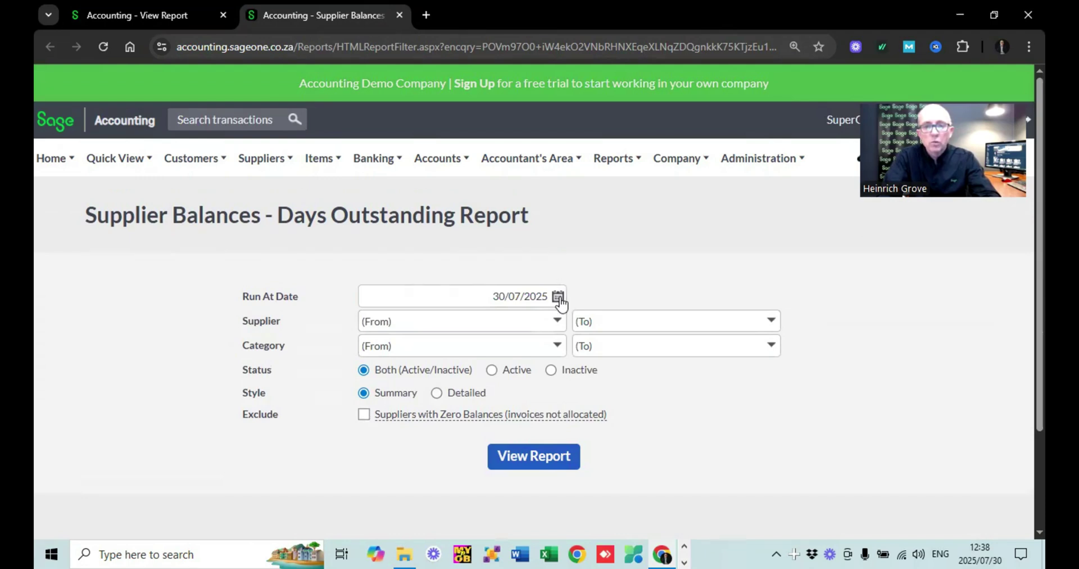
Run the Supplier Balances - Days Outstanding report at 30/06/2025 and review the supplier balances and grand total.
click(558, 298)
click(366, 319)
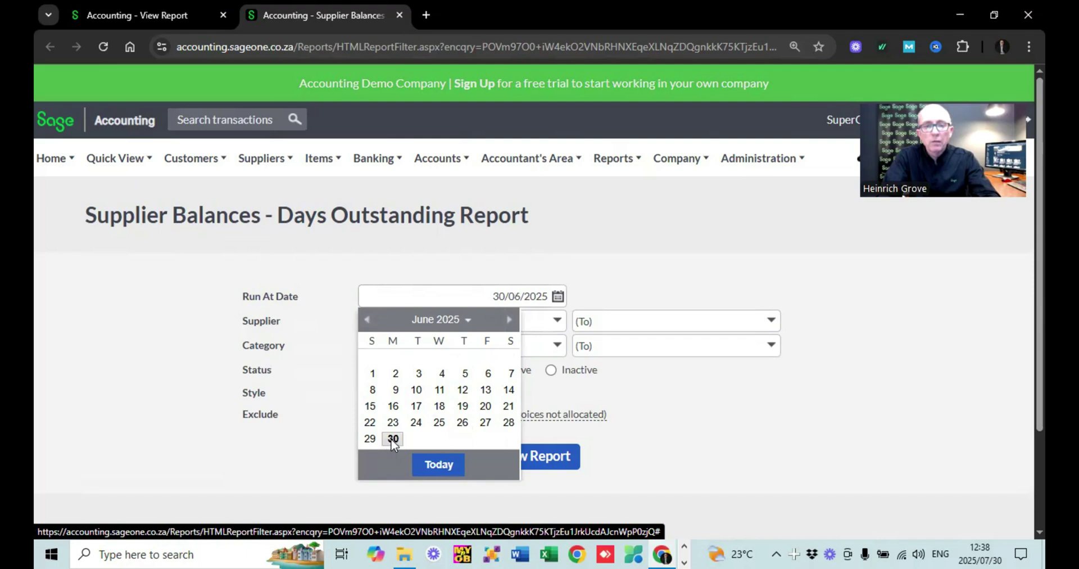
click(521, 457)
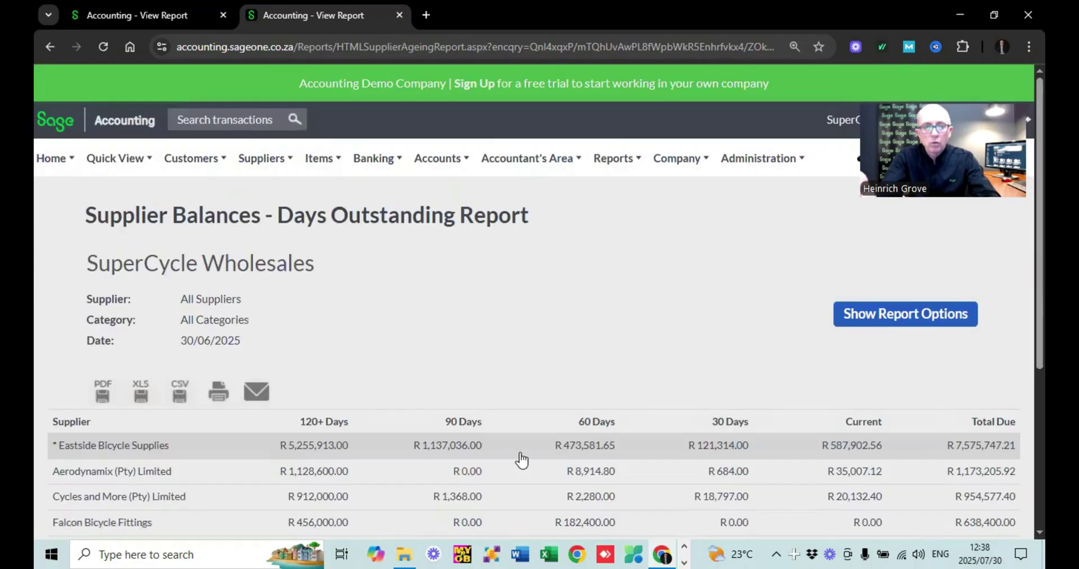
scroll(521, 460, down, 3)
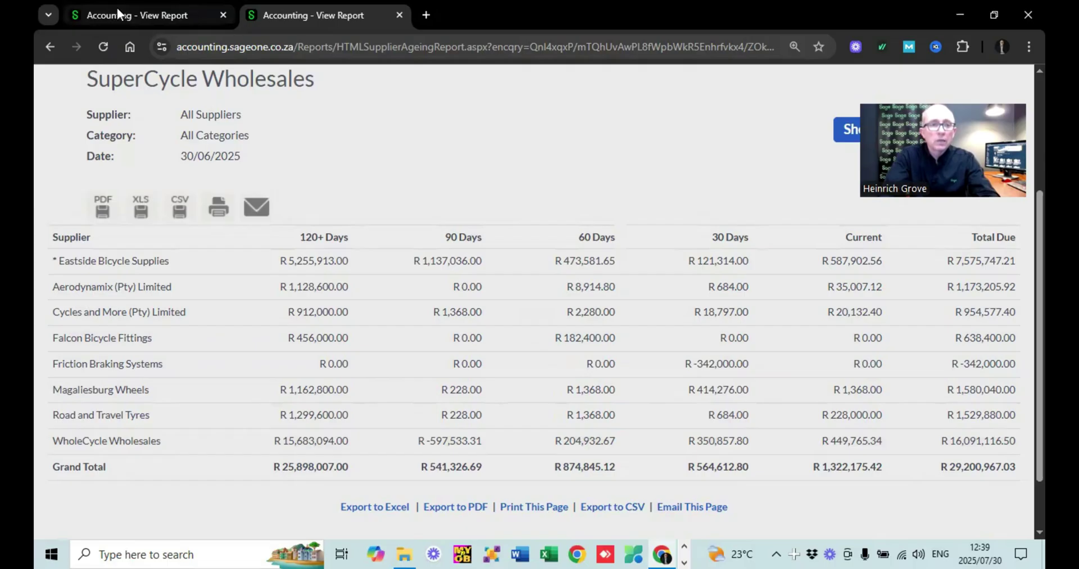
Return to the customer balances report and open the Financial Statements reports in a new browser tab.
click(117, 7)
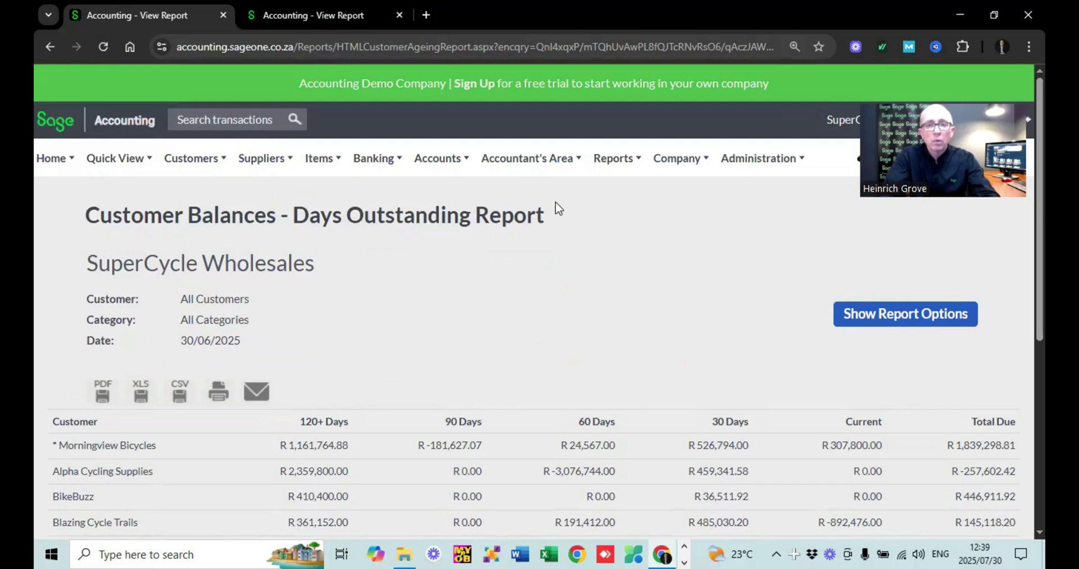
mouse_move(603, 163)
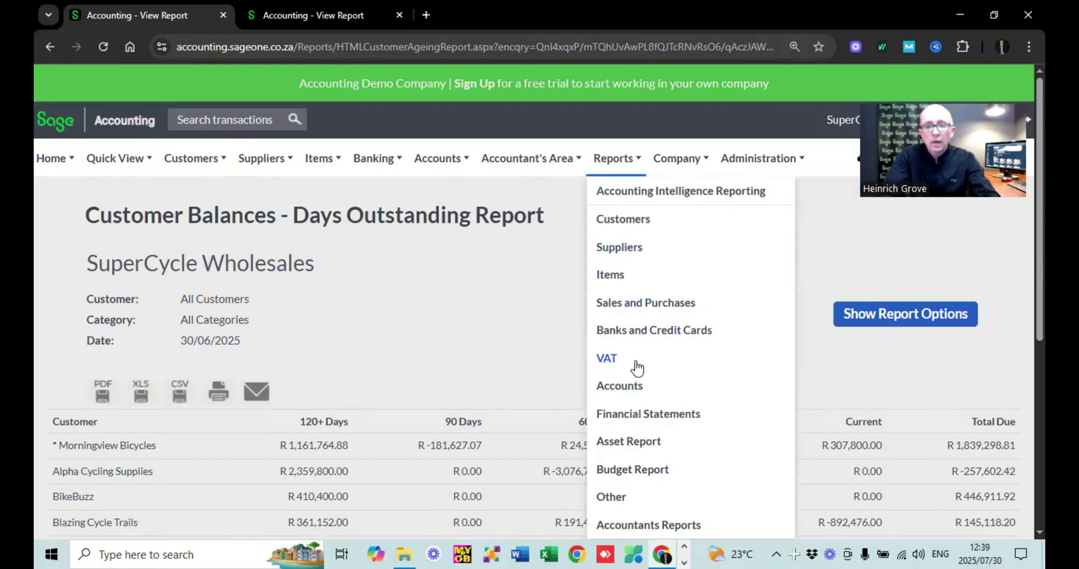
right_click(635, 415)
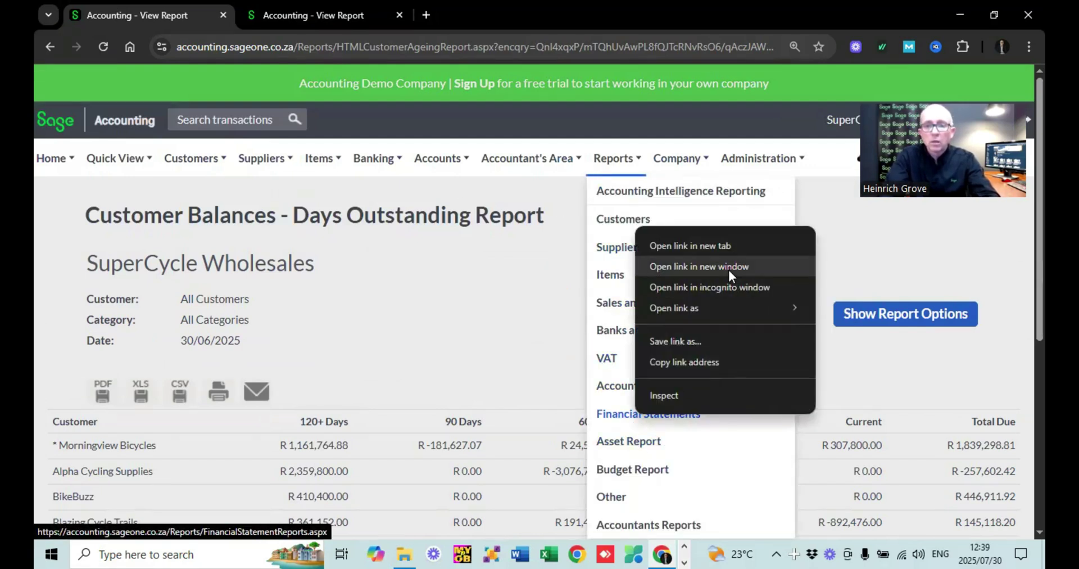
click(712, 248)
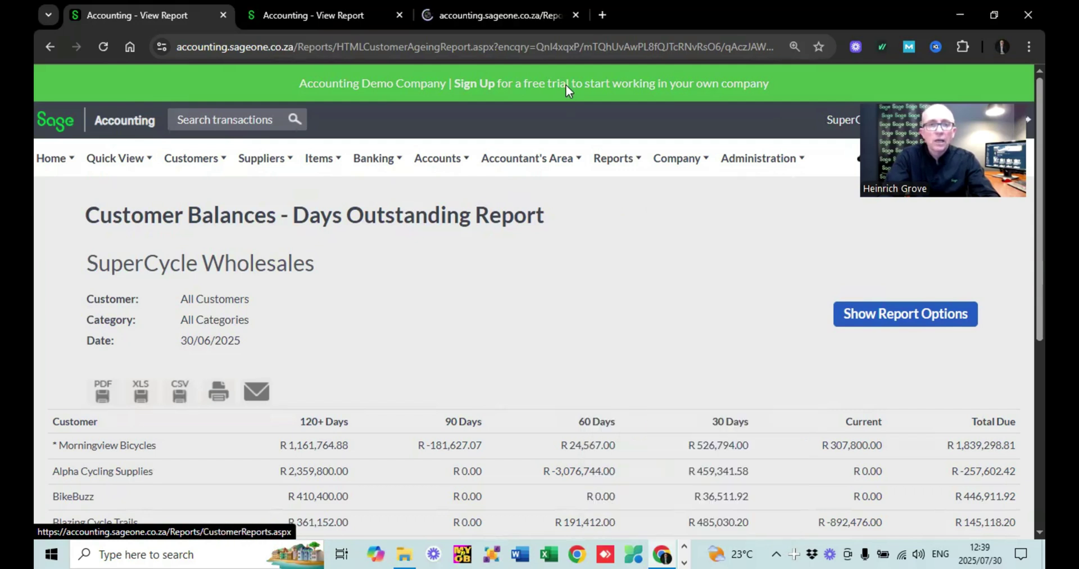
Open the Balance Sheet report in two new browser tabs from the Financial Statement Reports list and switch to the first.
click(499, 18)
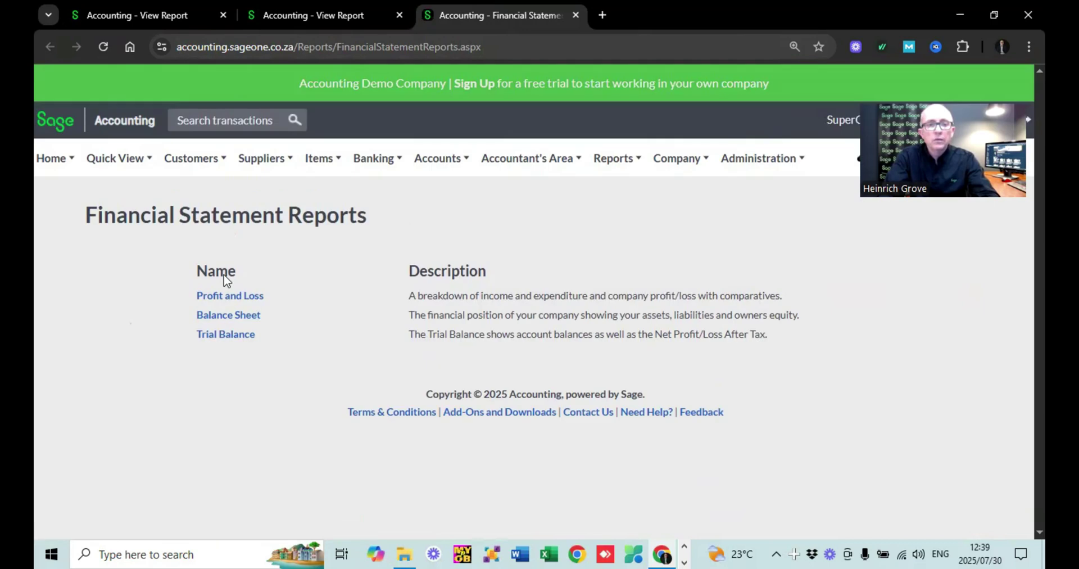
right_click(227, 319)
click(275, 332)
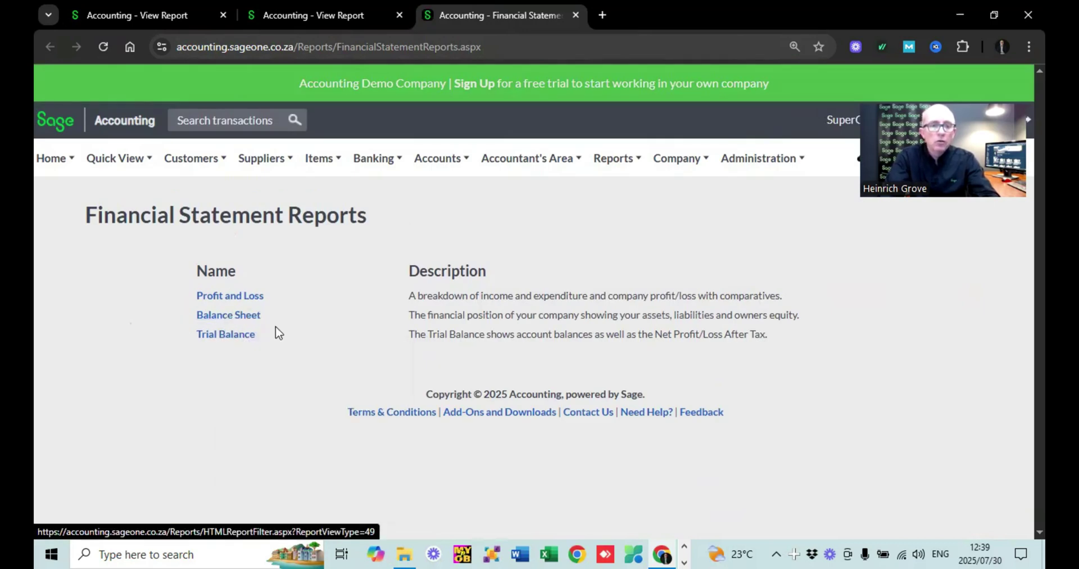
right_click(237, 316)
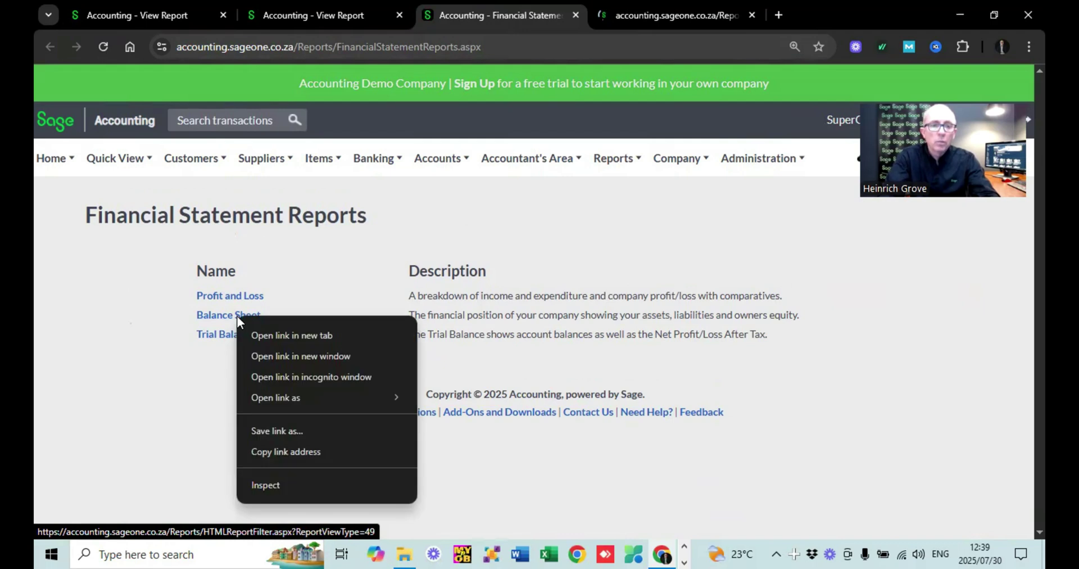
click(278, 331)
click(658, 12)
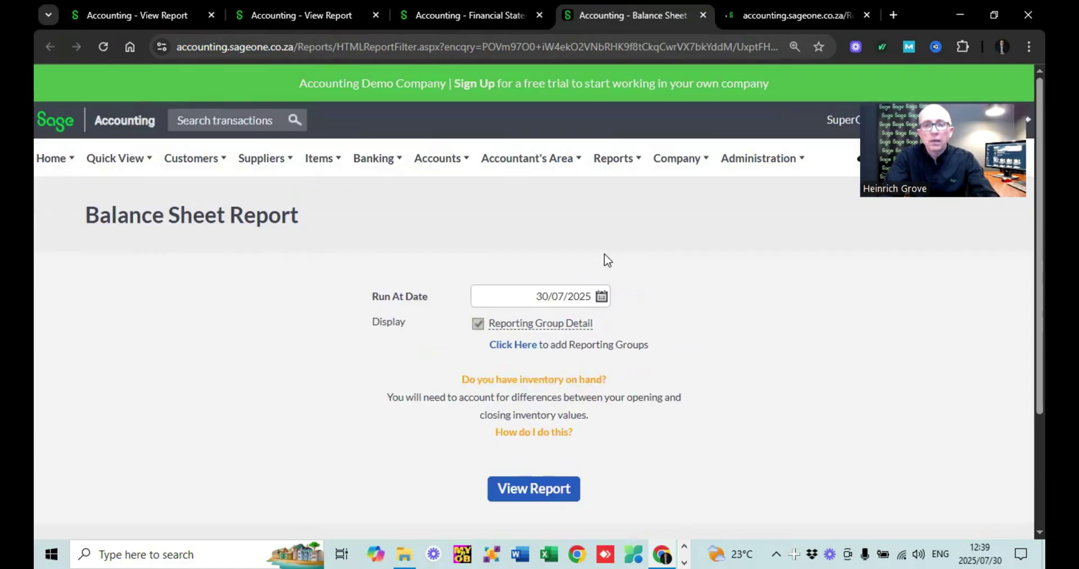
Set the balance sheet's run date to 30/06/2025 and generate the report.
click(602, 296)
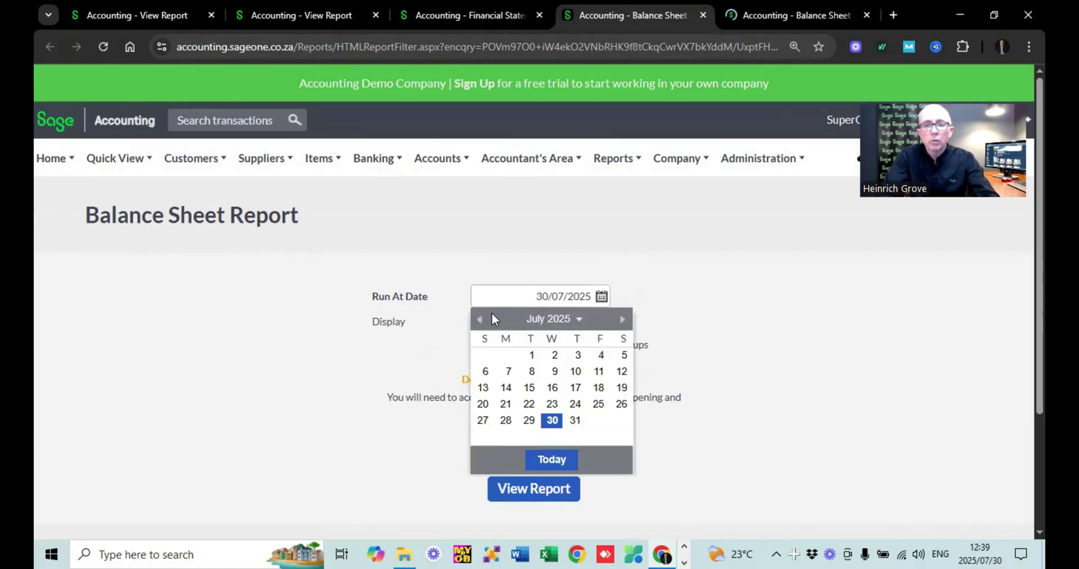
click(479, 318)
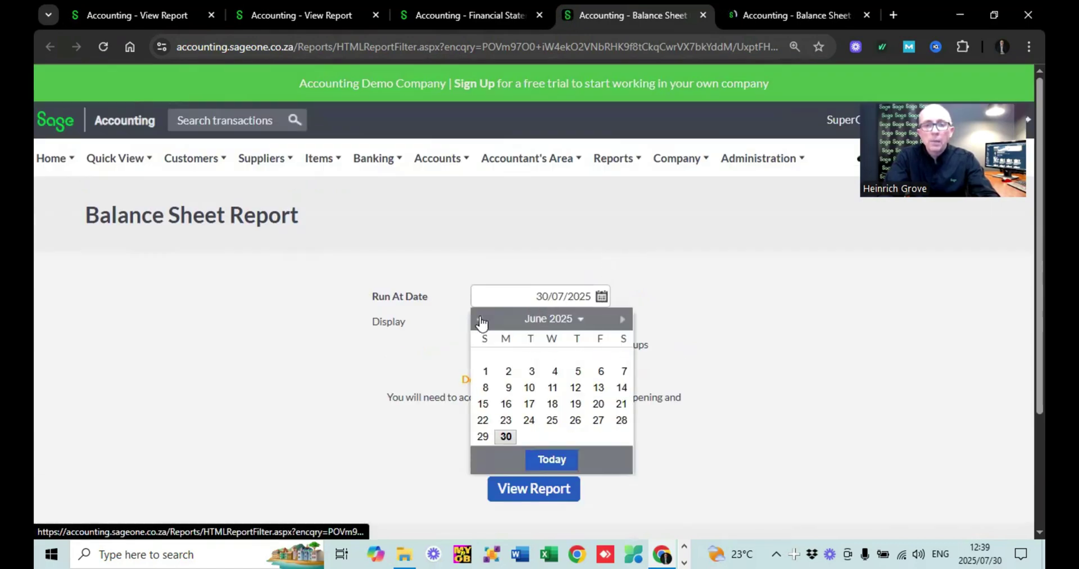
click(505, 437)
click(513, 487)
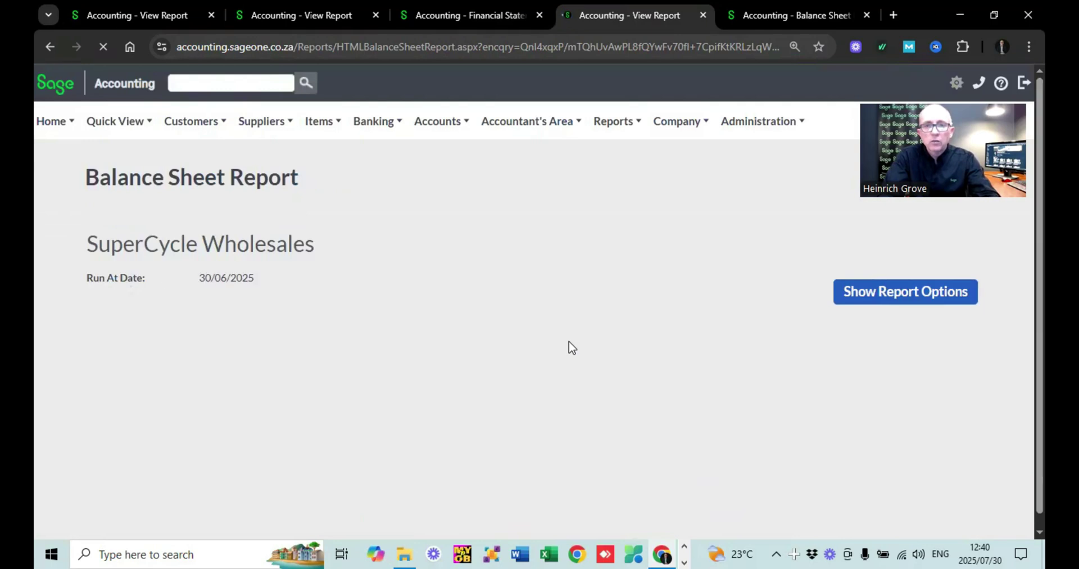
Examine the balance sheet's non-current and current assets, owners equity, liabilities and the two overall totals.
scroll(570, 348, down, 2)
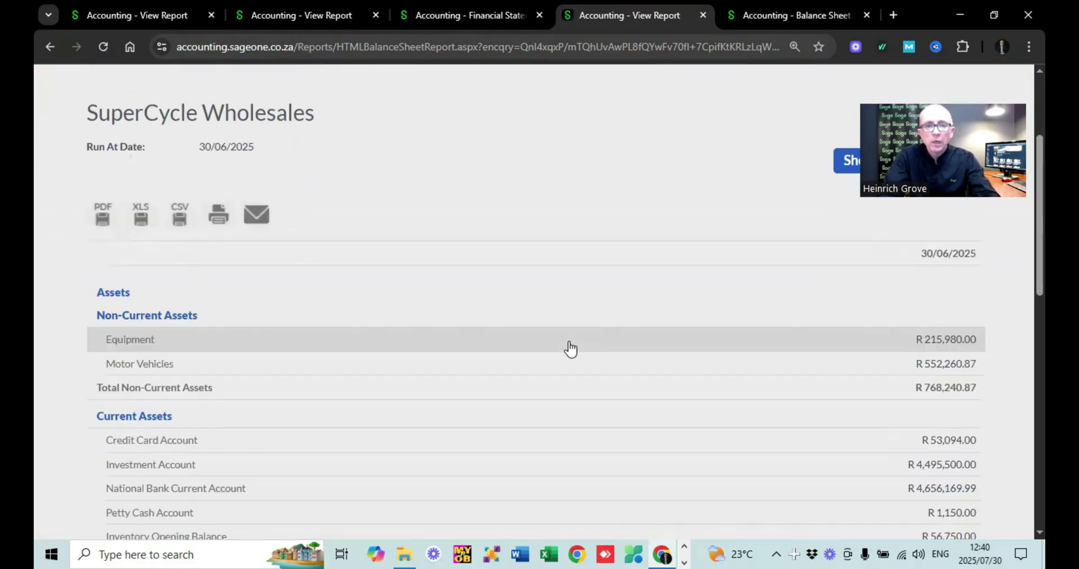
scroll(571, 348, down, 1)
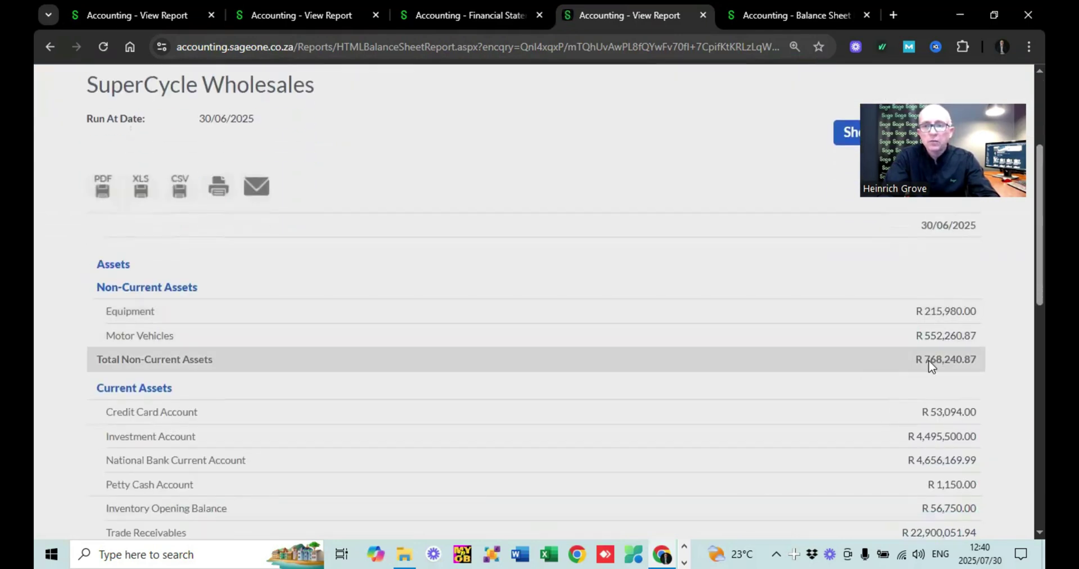
scroll(929, 359, down, 3)
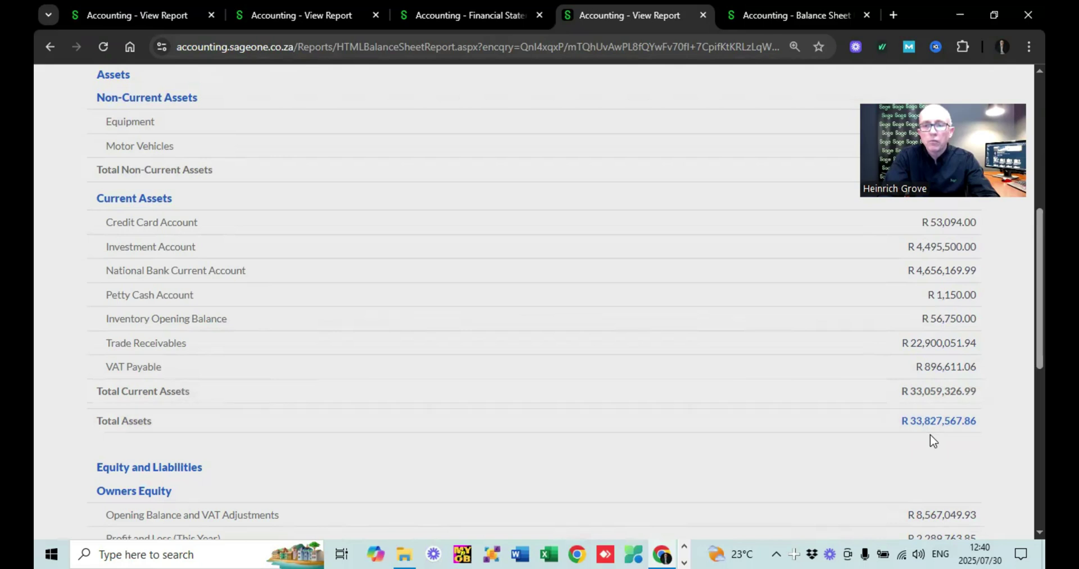
scroll(933, 441, down, 2)
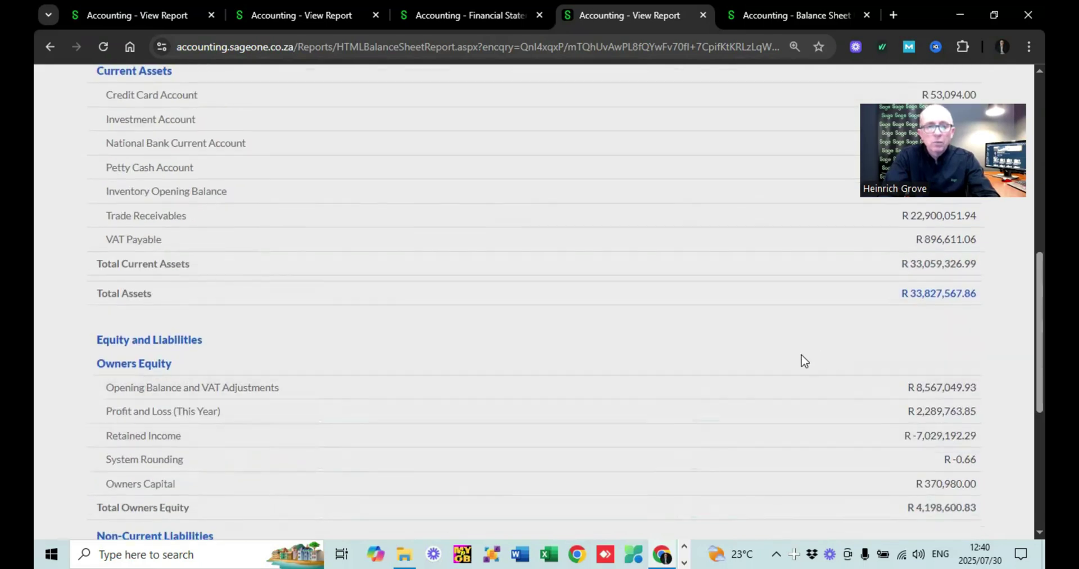
scroll(857, 393, down, 2)
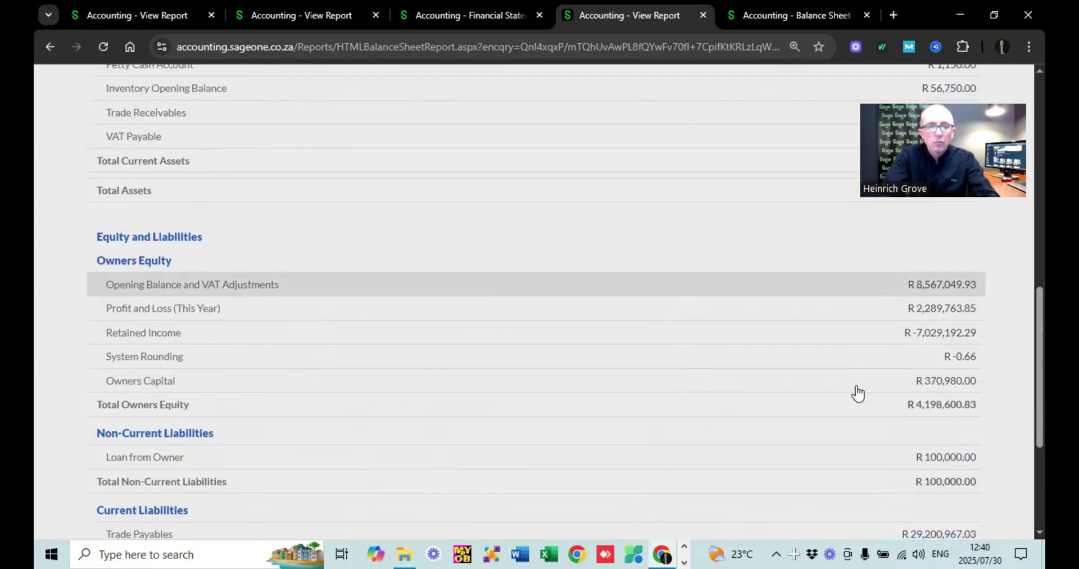
scroll(857, 393, down, 3)
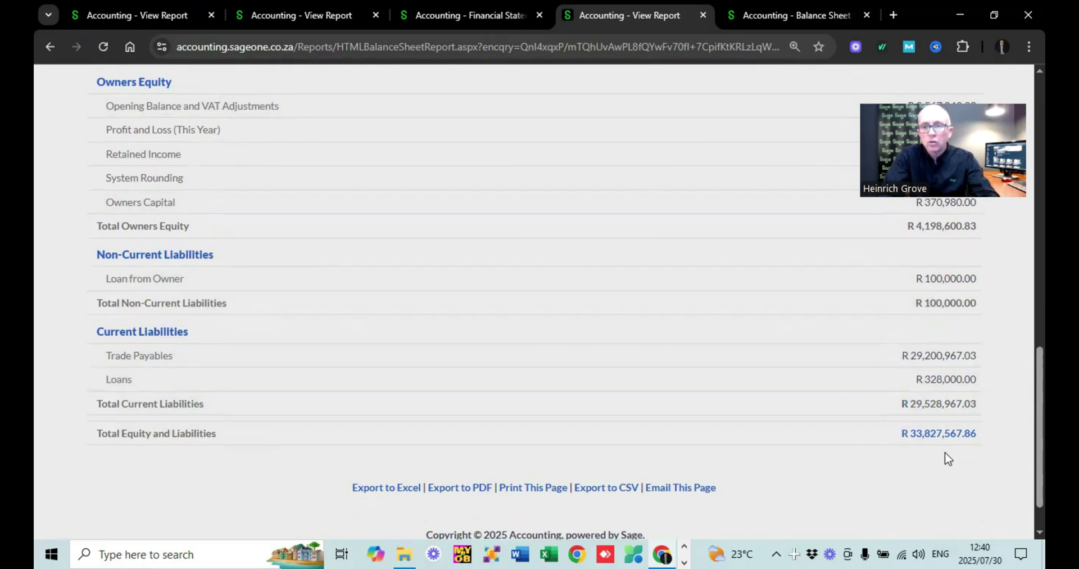
scroll(914, 400, up, 3)
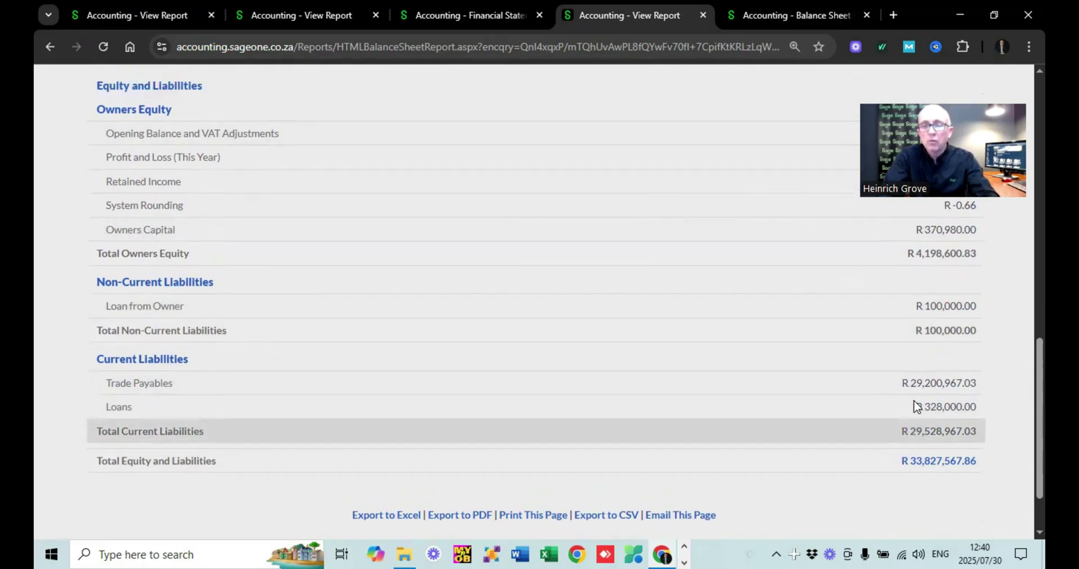
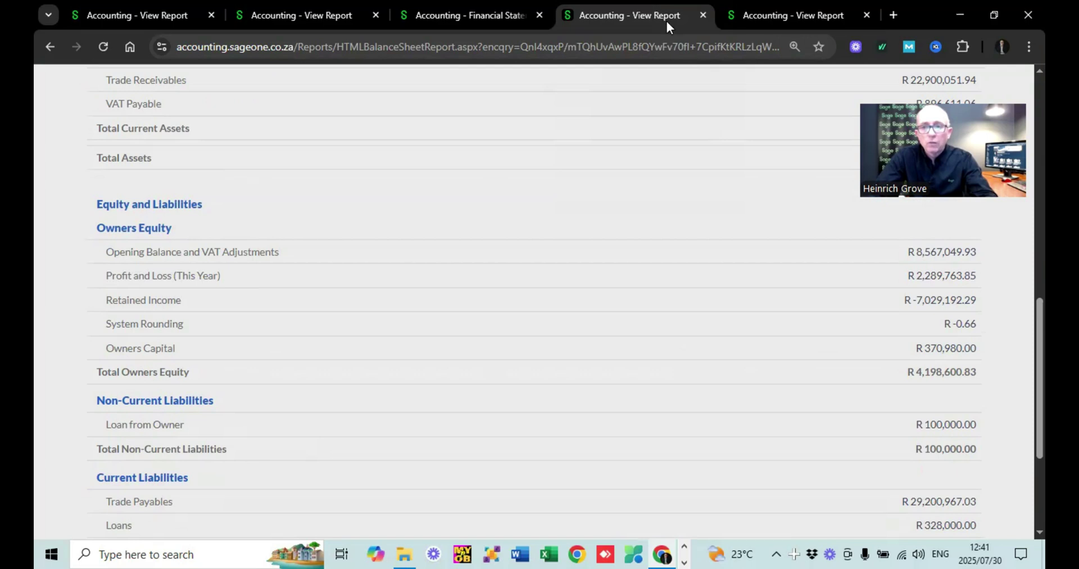
Compare the asset balances and total assets on the 30/06/2025 balance sheet with those on the second balance sheet.
scroll(703, 266, up, 2)
scroll(705, 265, up, 4)
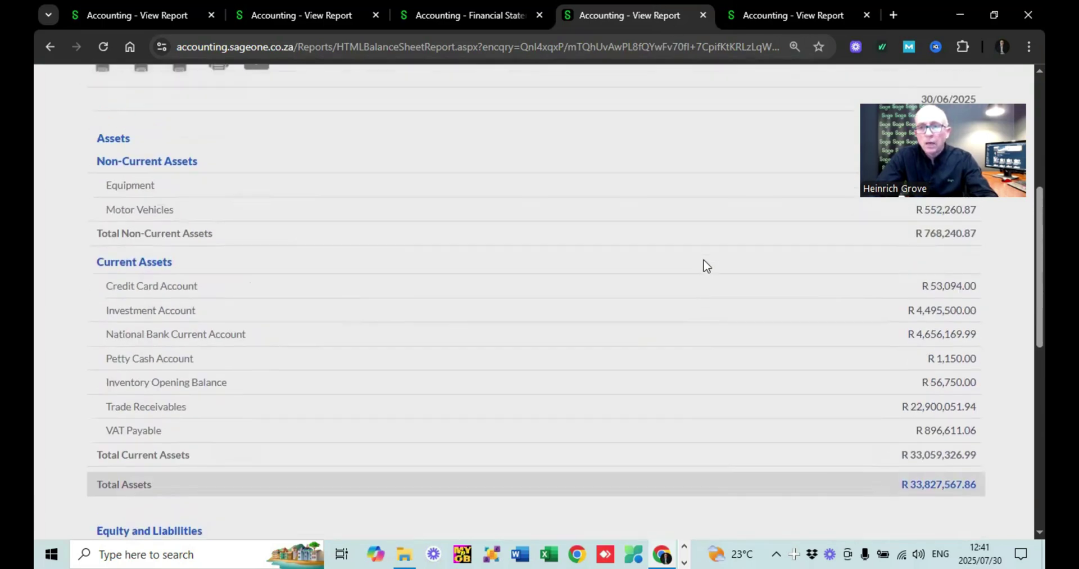
scroll(706, 265, up, 1)
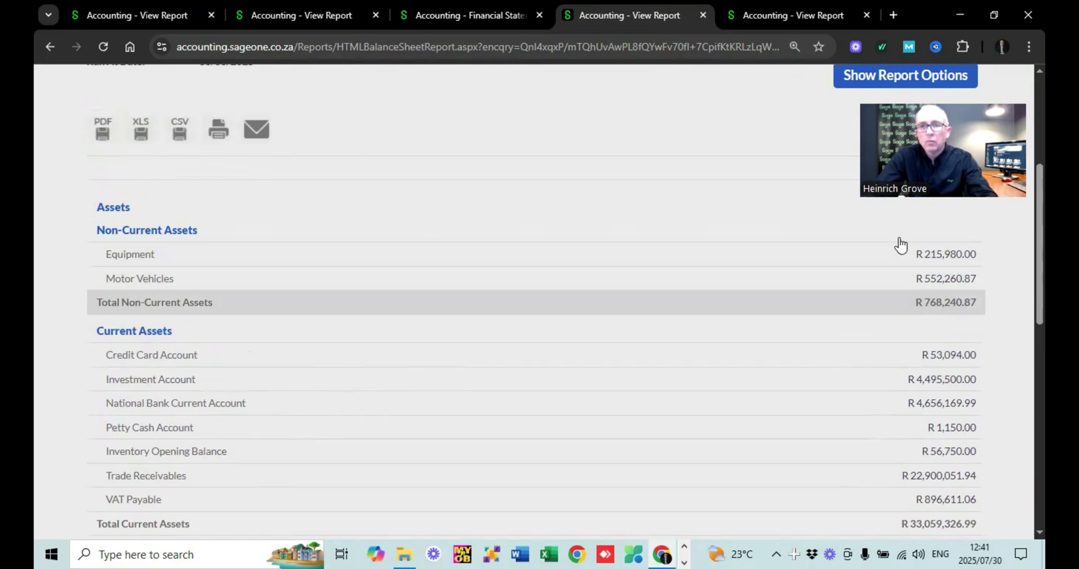
click(791, 15)
scroll(751, 300, down, 3)
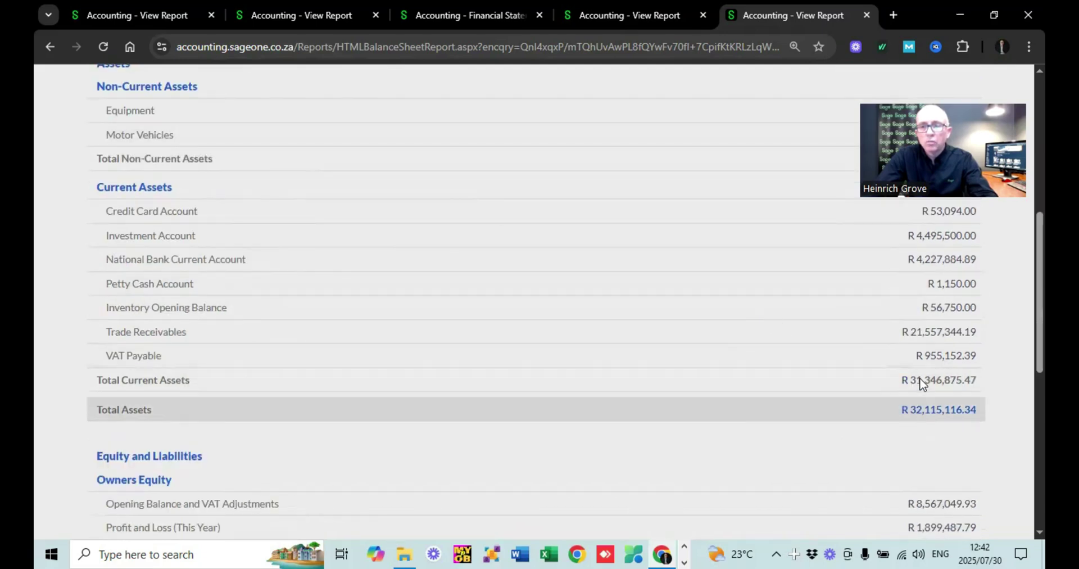
click(639, 15)
scroll(708, 304, down, 2)
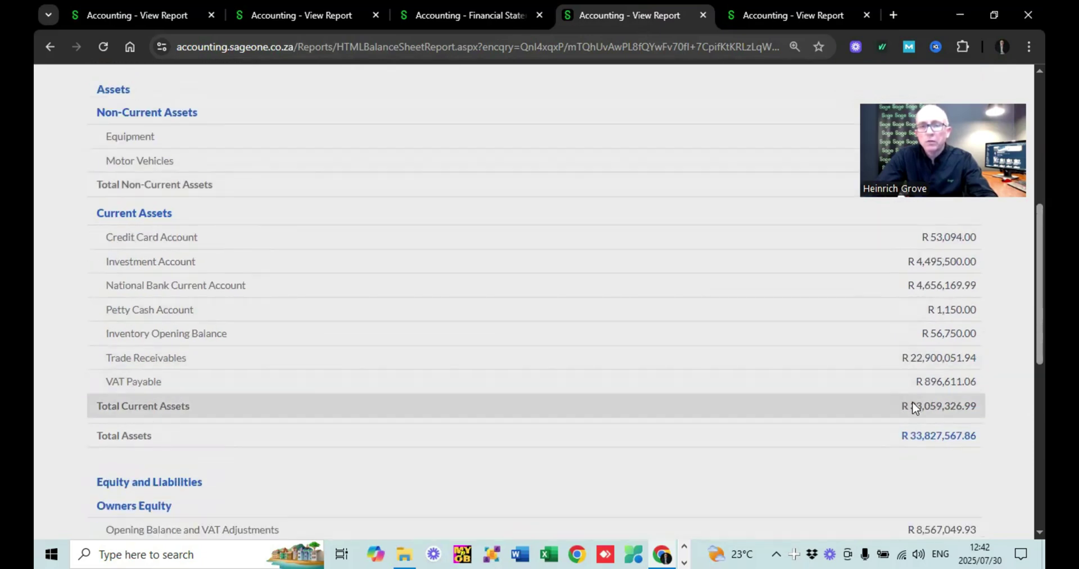
Compare owners equity, liabilities and total equity and liabilities between the two balance sheets, ending on the 30/06/2025 one.
scroll(888, 398, down, 5)
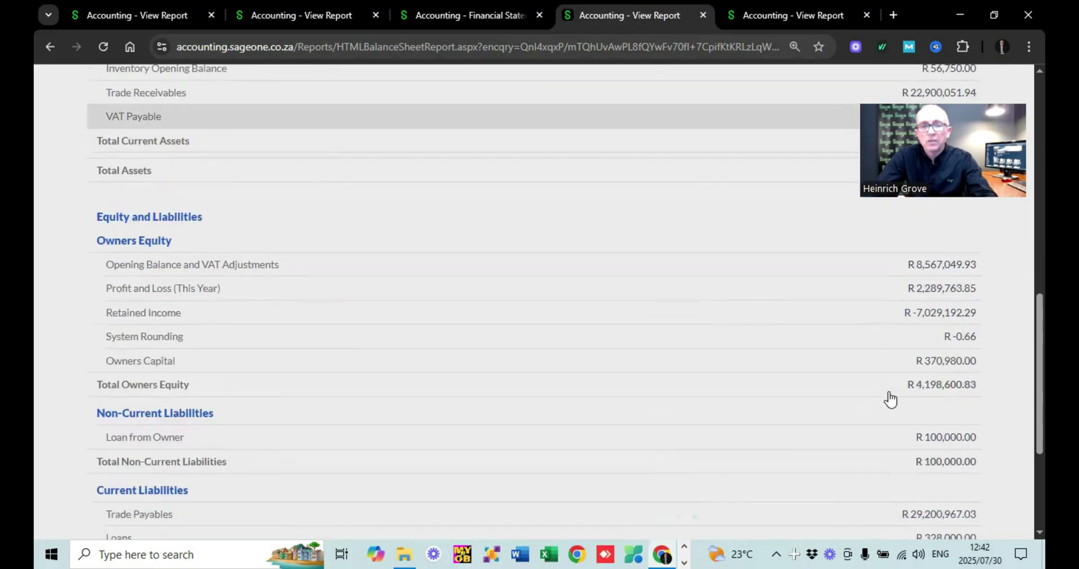
scroll(889, 397, down, 2)
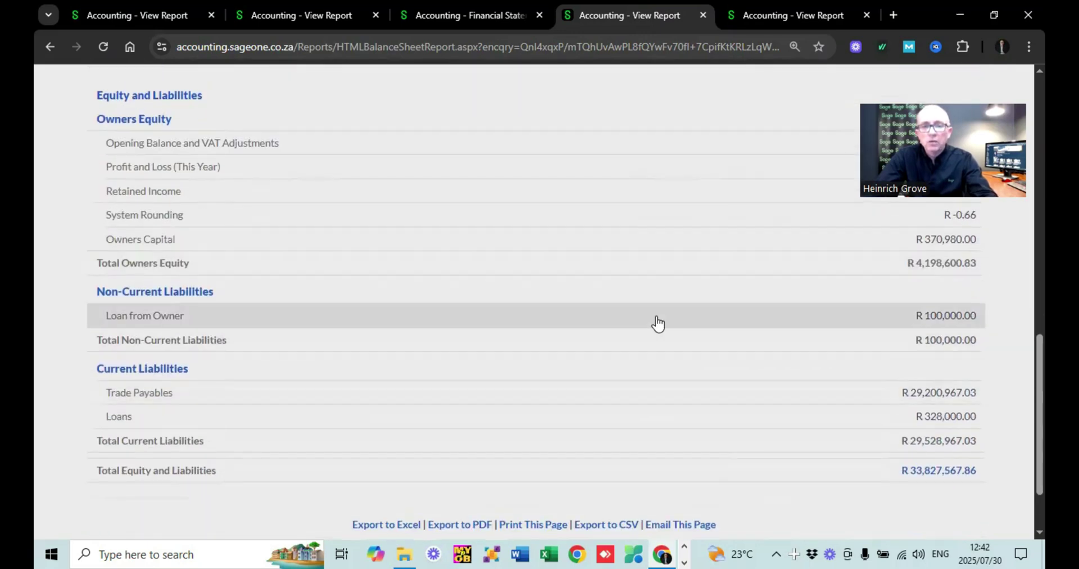
click(770, 6)
scroll(732, 270, down, 5)
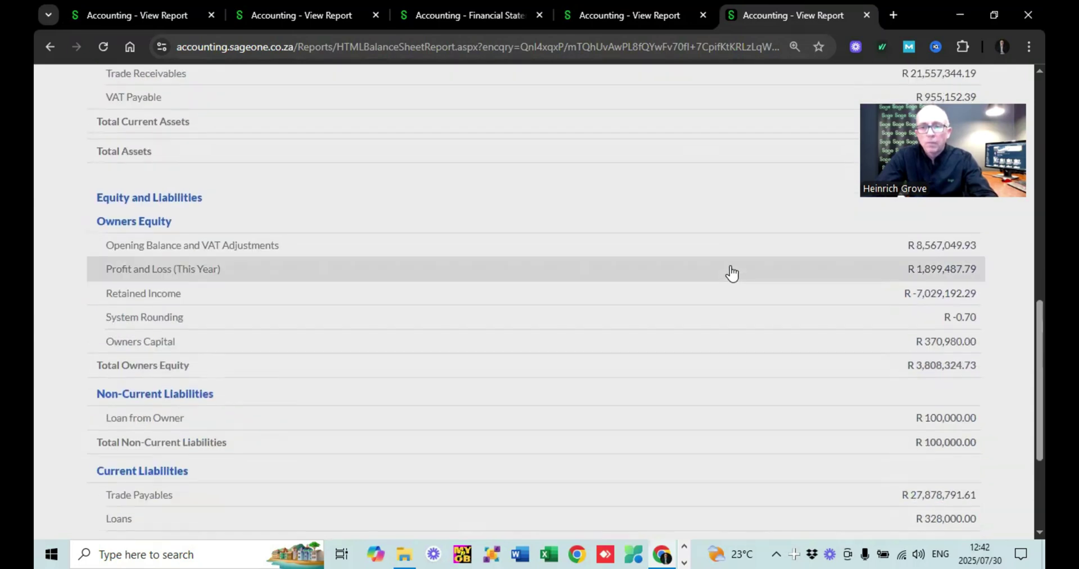
scroll(971, 420, down, 3)
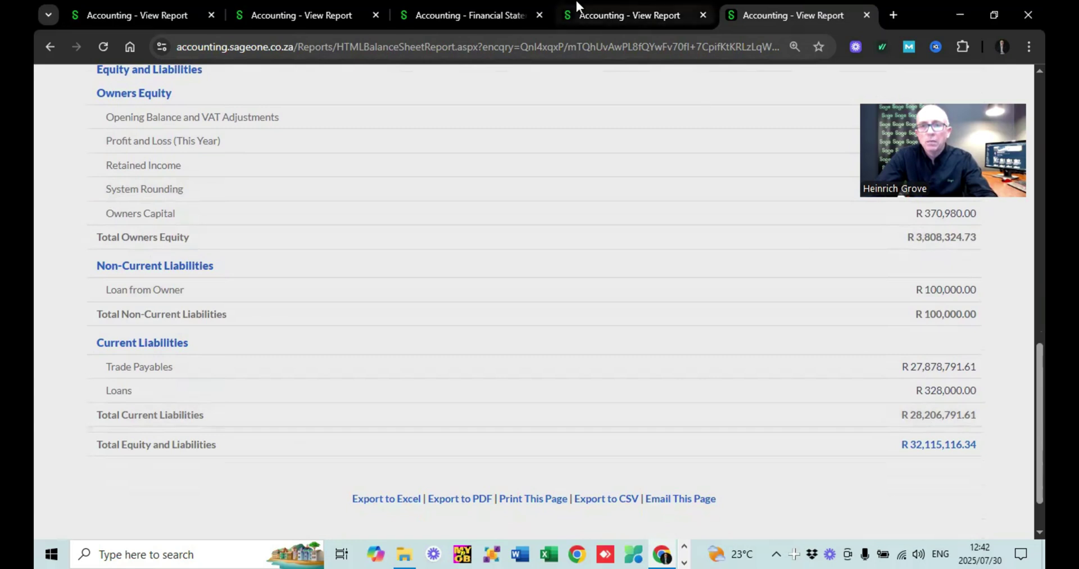
click(598, 5)
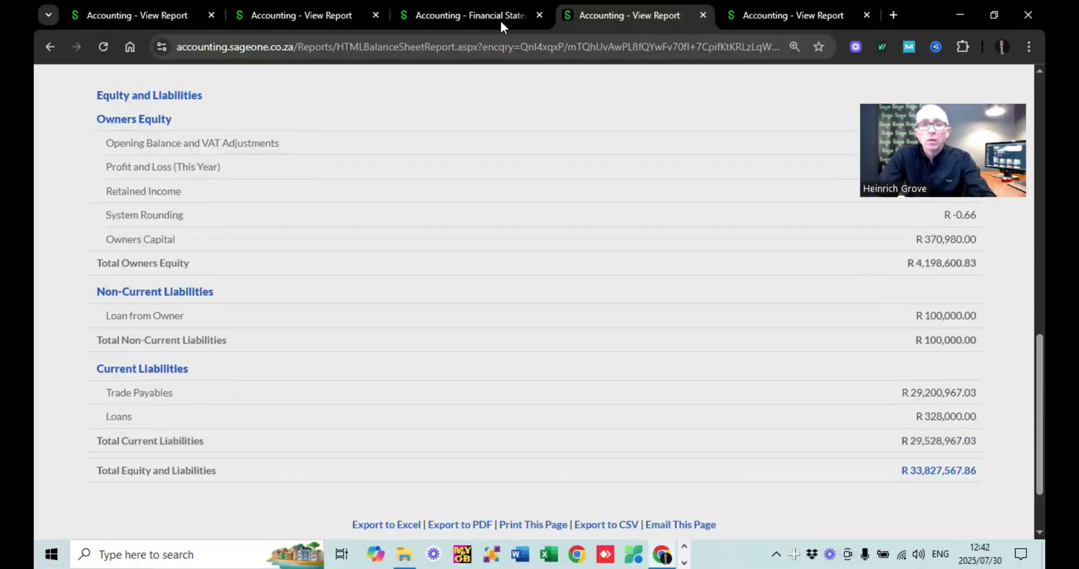
Run the Profit and Loss report for June 2025 and review its sales, cost of sales and gross profit.
click(498, 20)
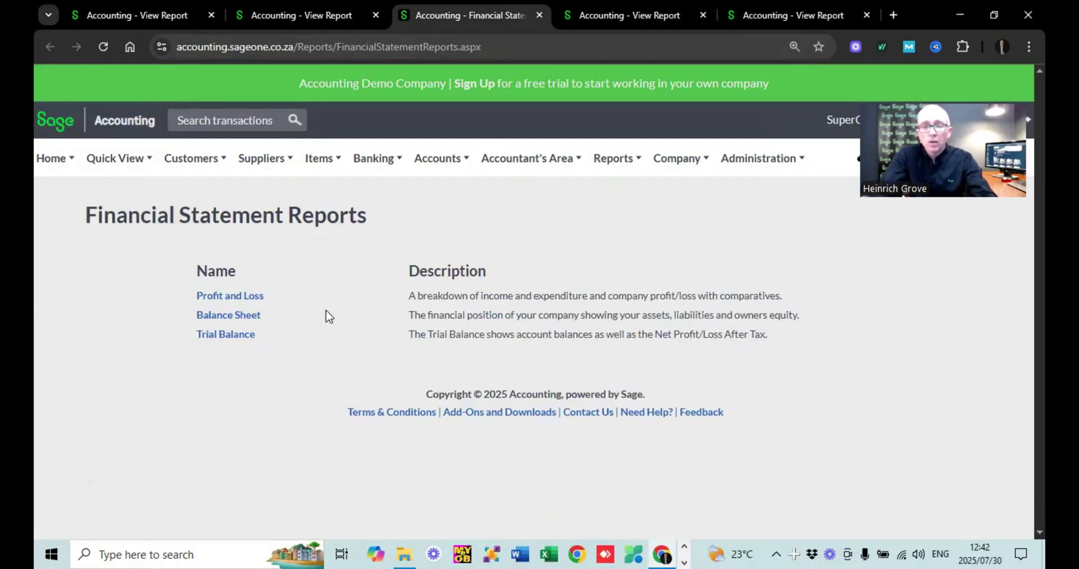
click(226, 296)
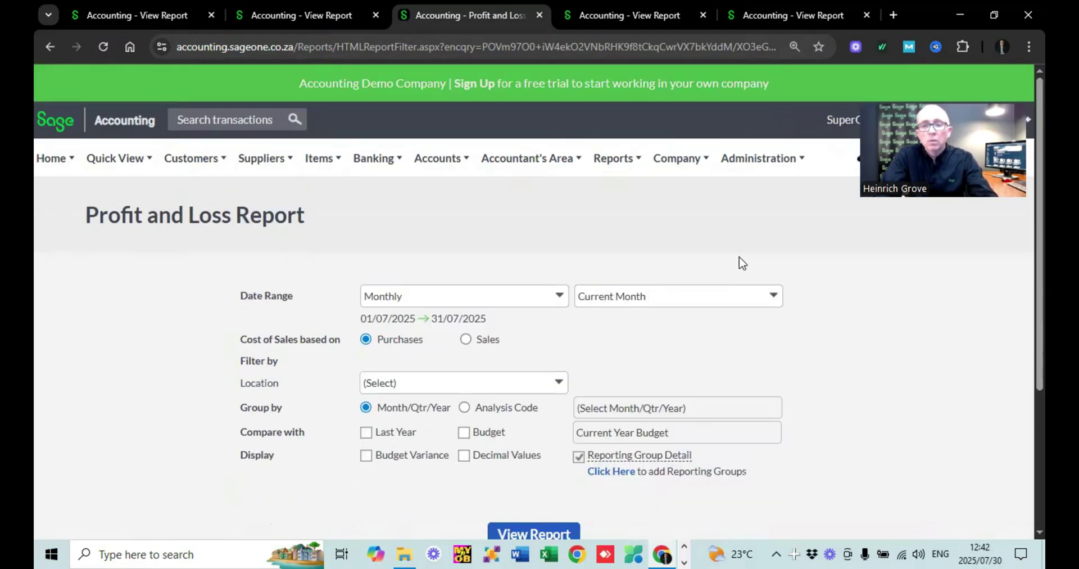
click(779, 295)
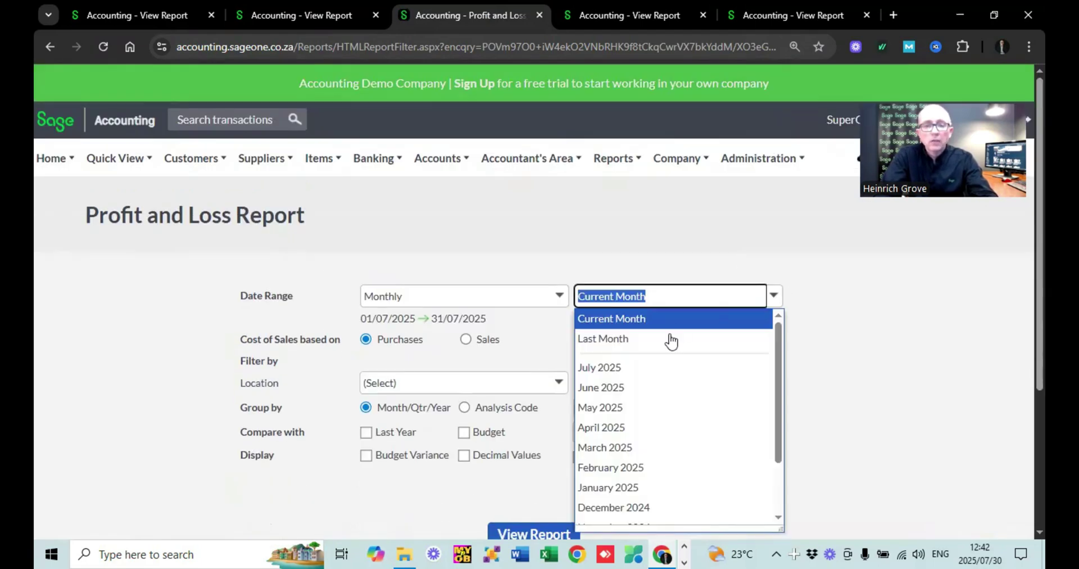
click(663, 387)
scroll(664, 393, down, 3)
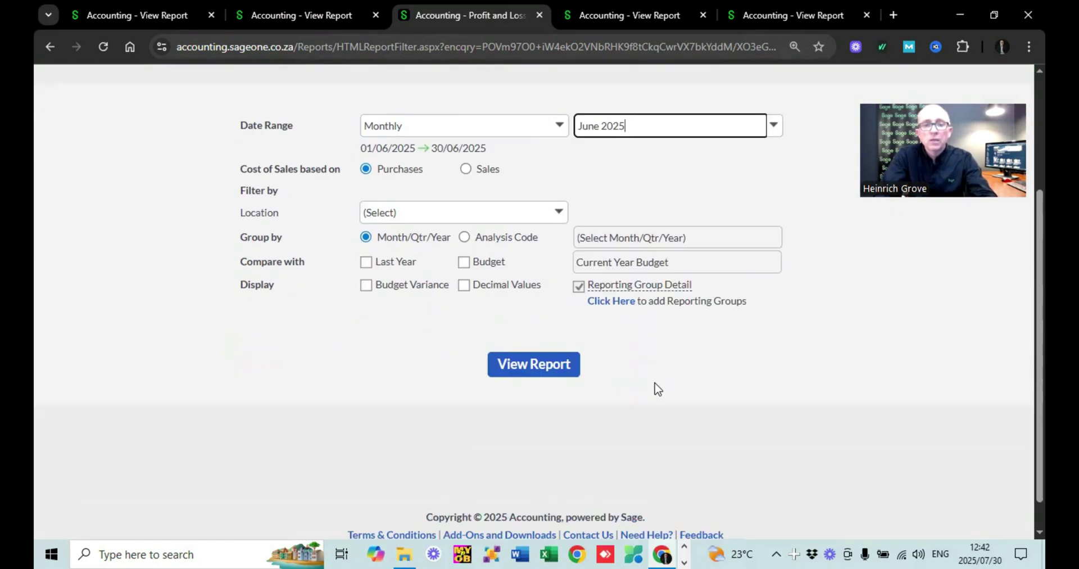
click(513, 371)
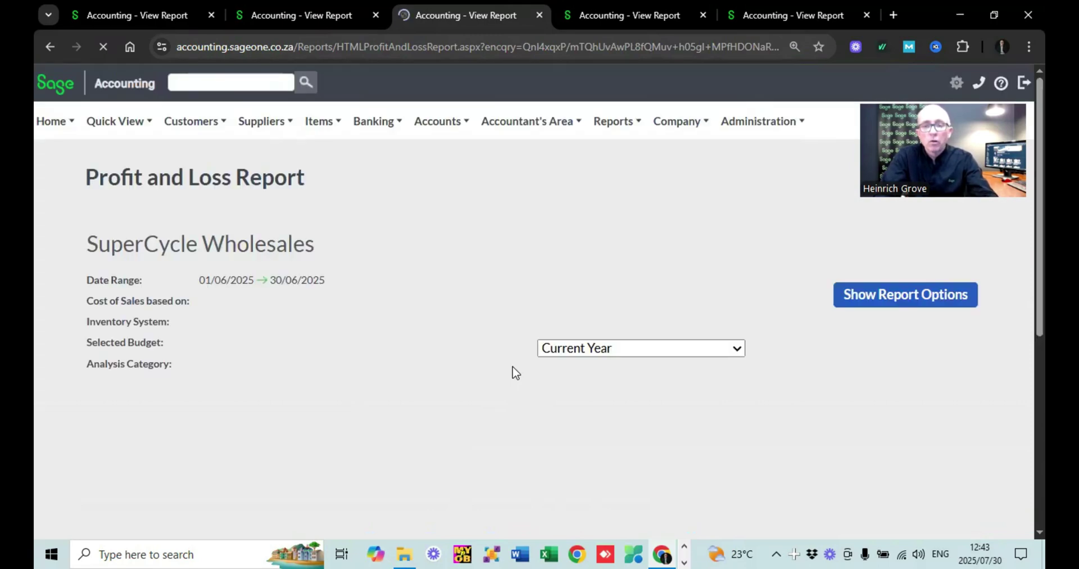
scroll(516, 372, down, 3)
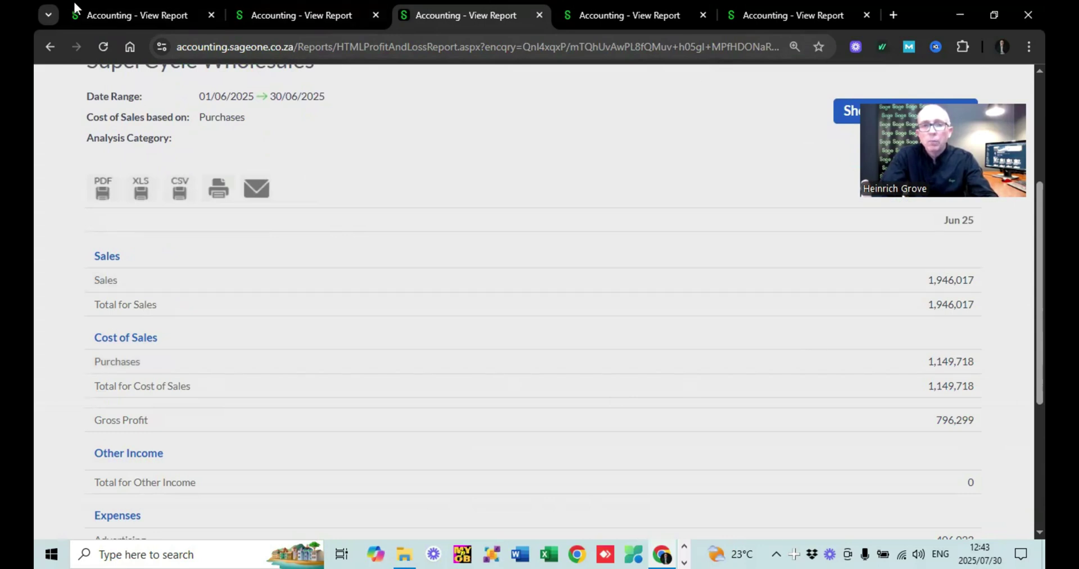
Cross-check the customer and supplier balances reports against the sales and purchases on the June Profit and Loss report.
click(120, 4)
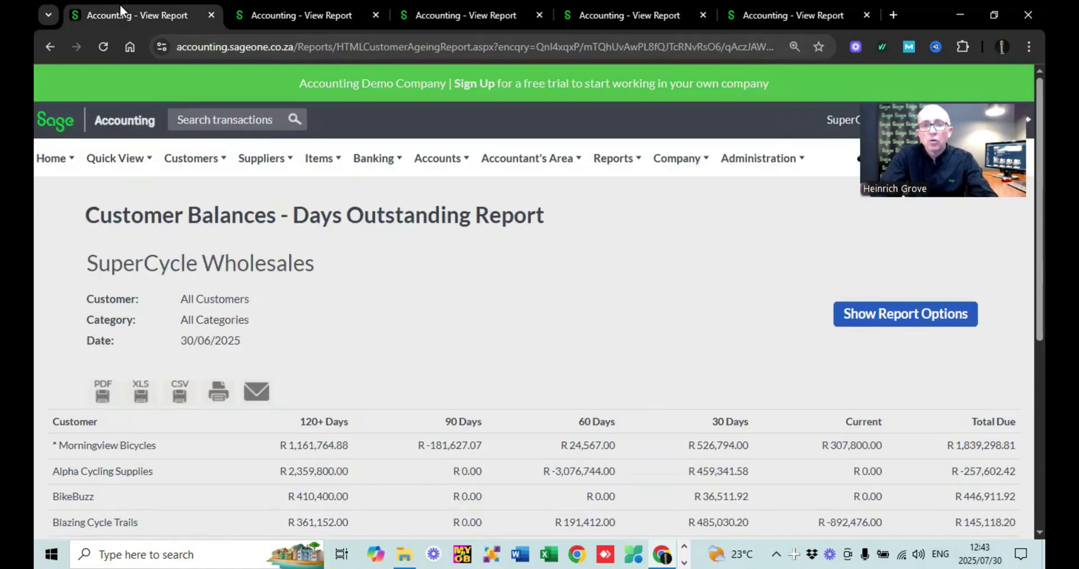
scroll(634, 358, down, 4)
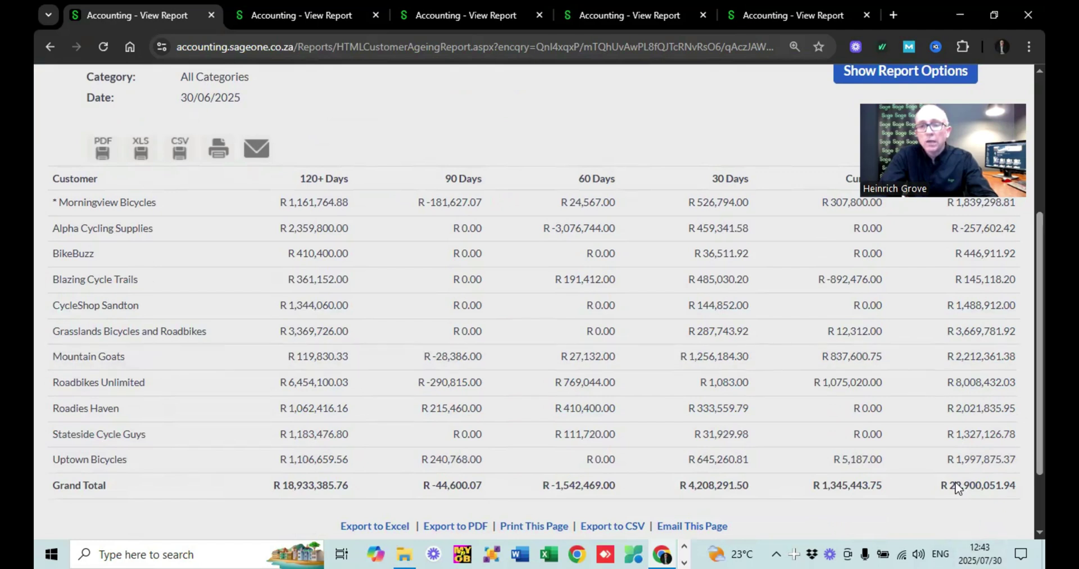
click(457, 17)
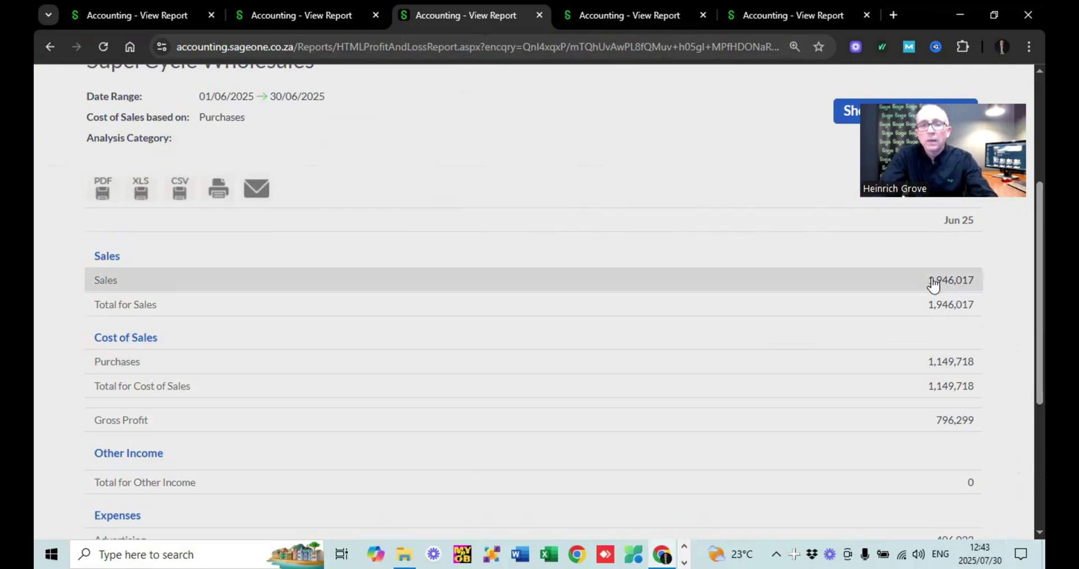
click(312, 9)
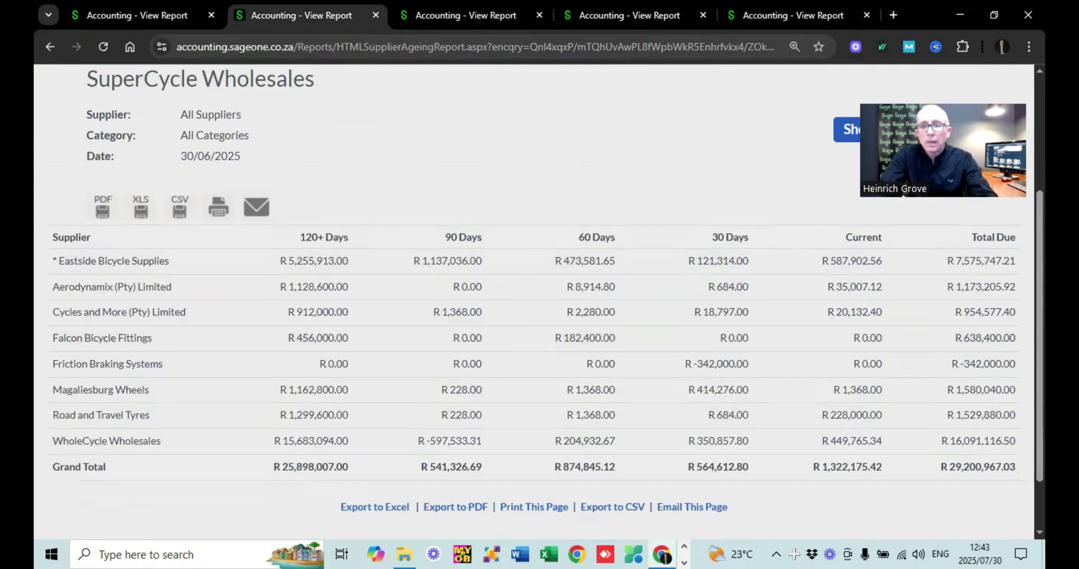
click(456, 8)
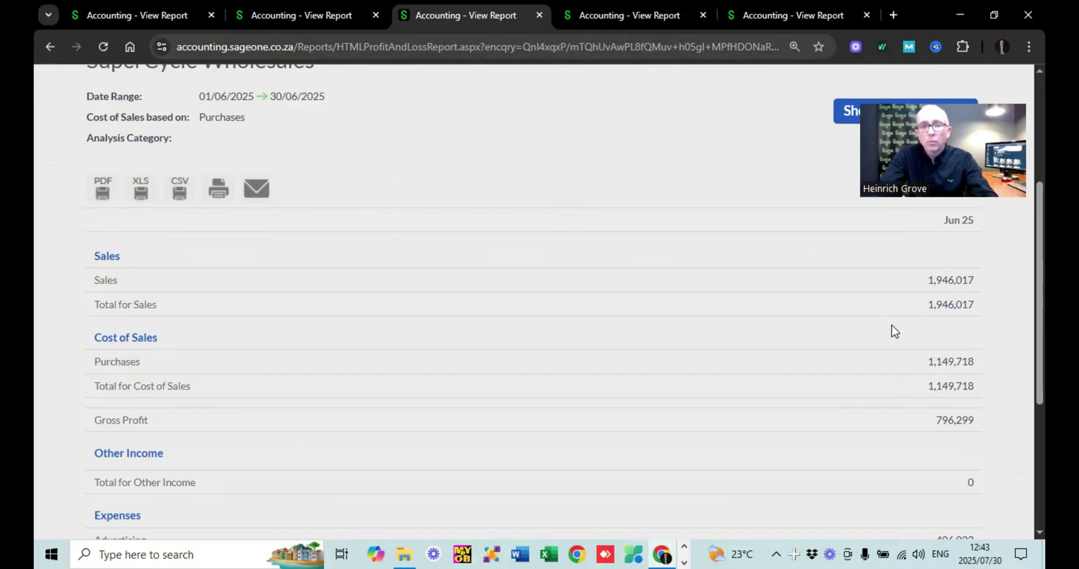
Check the expenses and net profit for June, and rerun the Profit and Loss report as Year to Date grouped by month.
scroll(894, 331, down, 5)
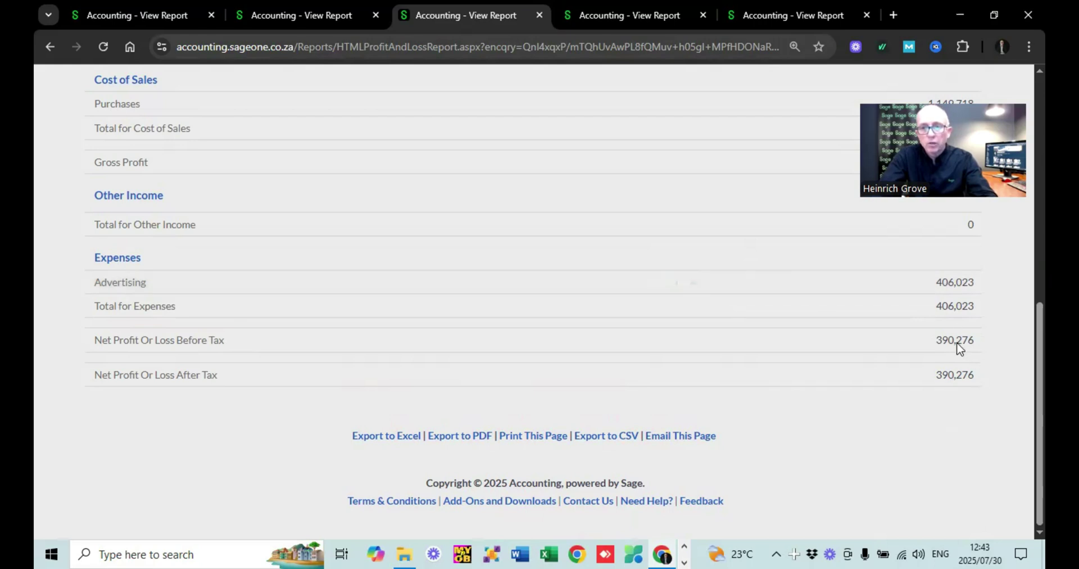
scroll(958, 348, up, 6)
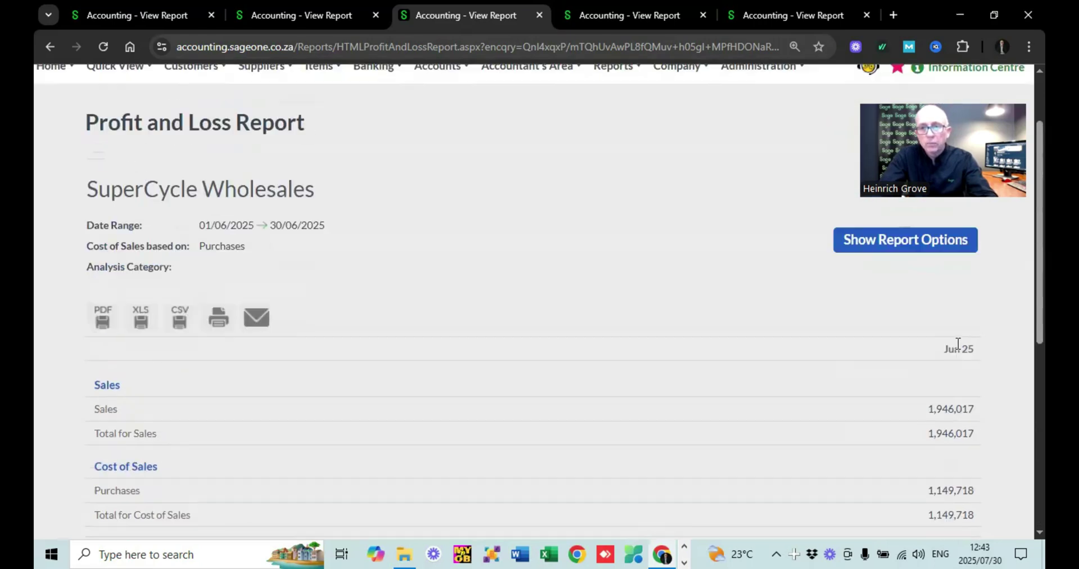
click(897, 241)
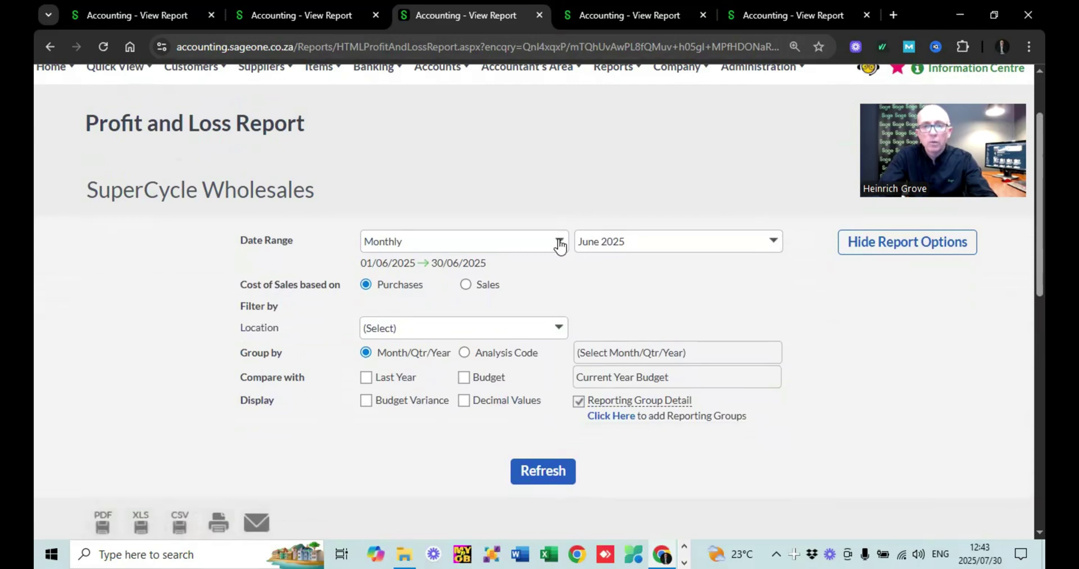
click(560, 242)
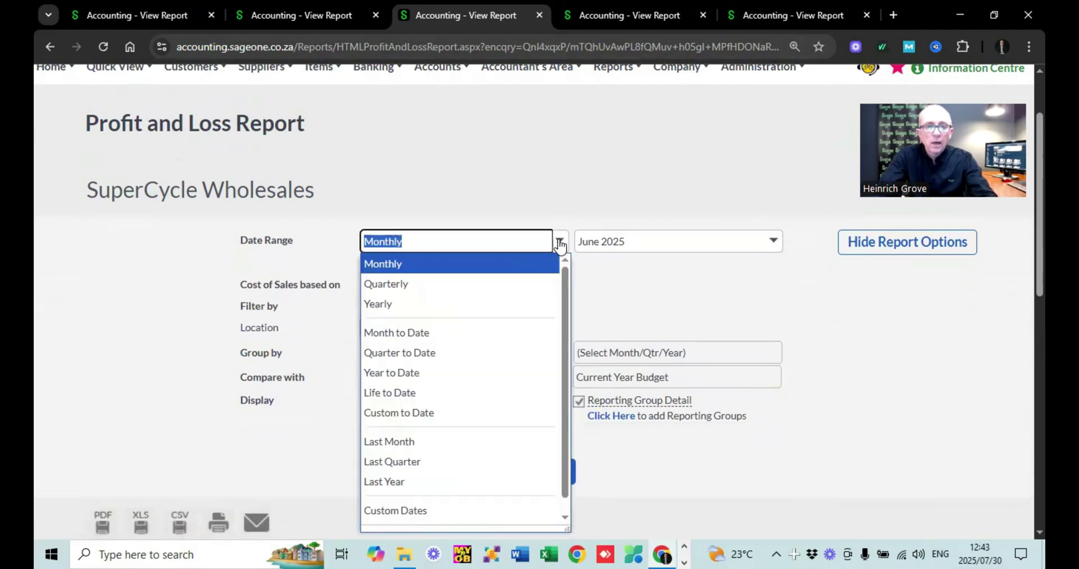
click(435, 378)
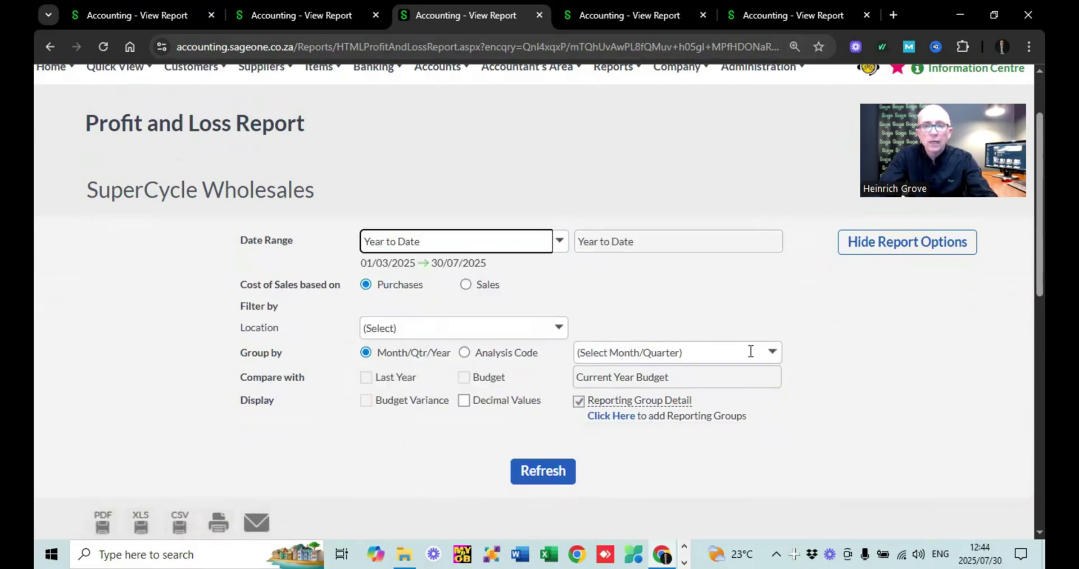
click(771, 354)
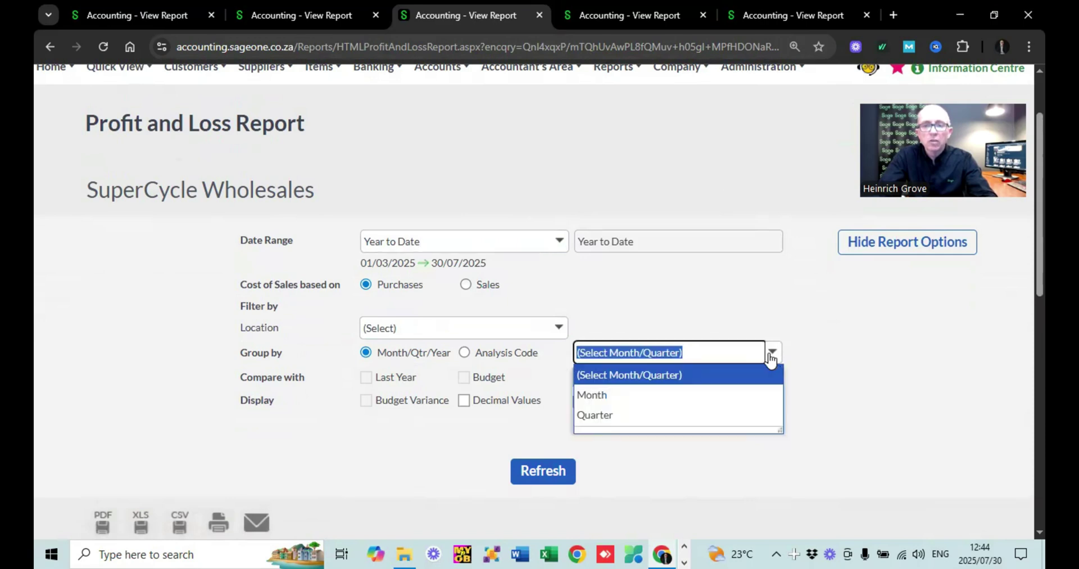
click(676, 399)
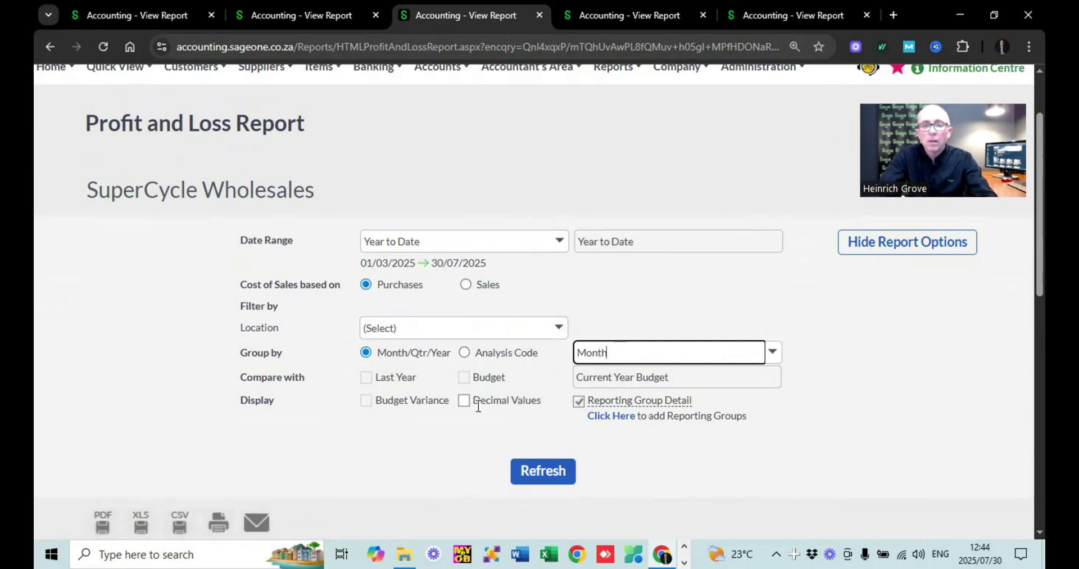
click(531, 476)
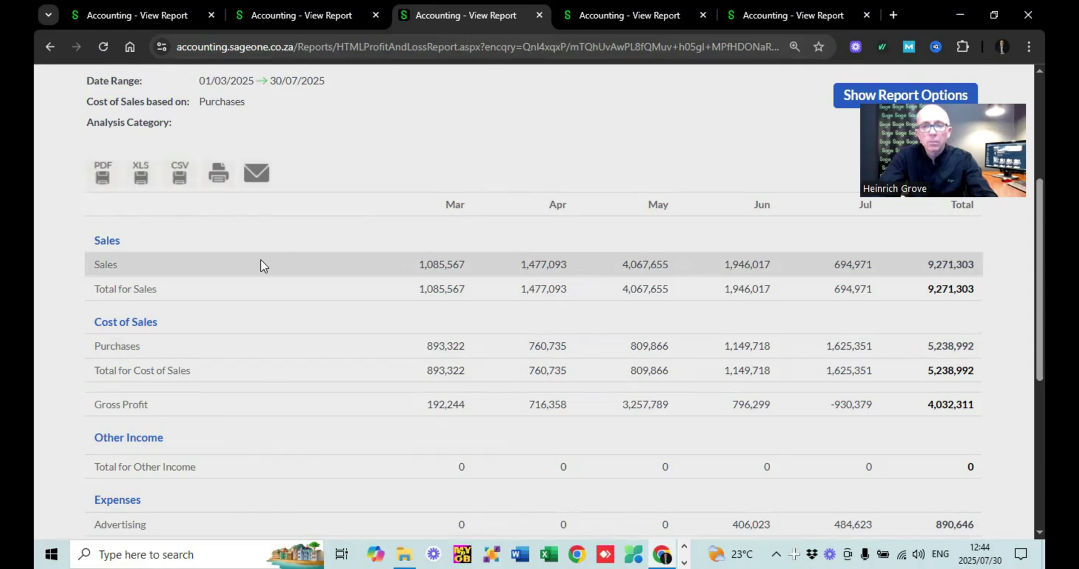
Drill into the June sales figure, review the Sales By Item report behind it, and return to the Profit and Loss report.
click(745, 269)
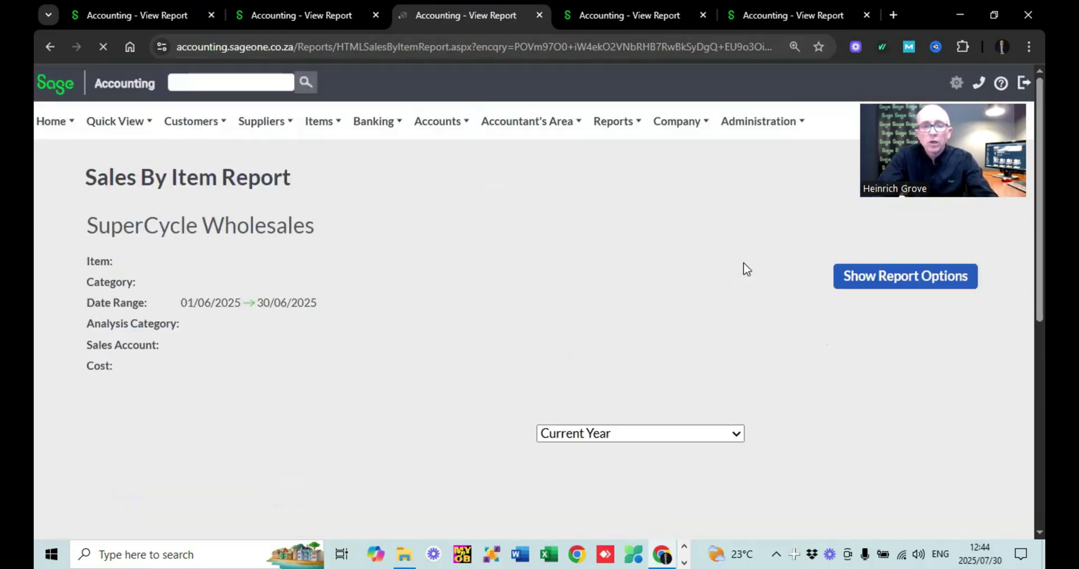
scroll(744, 263, down, 5)
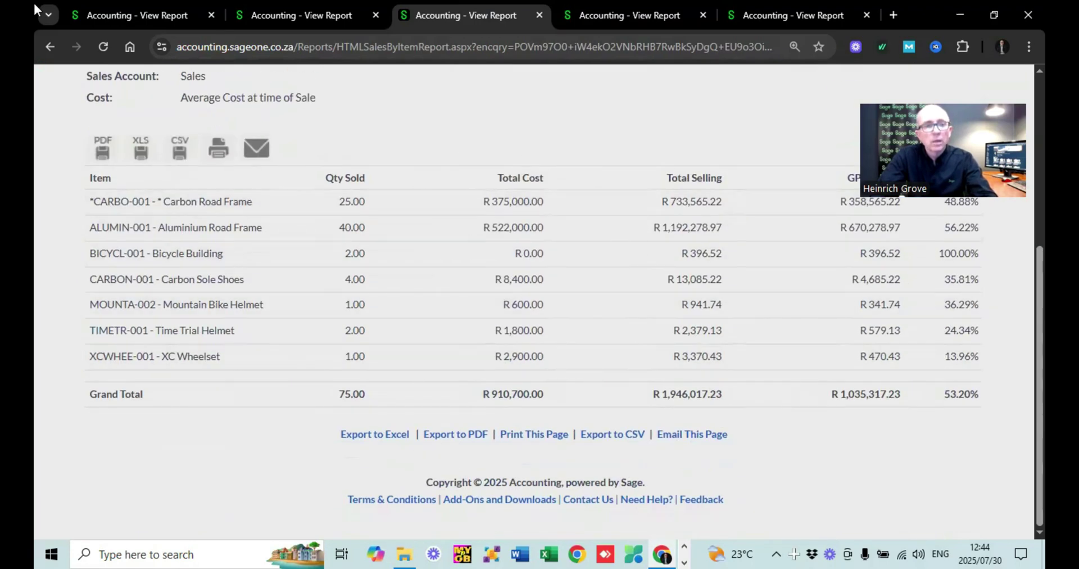
click(47, 42)
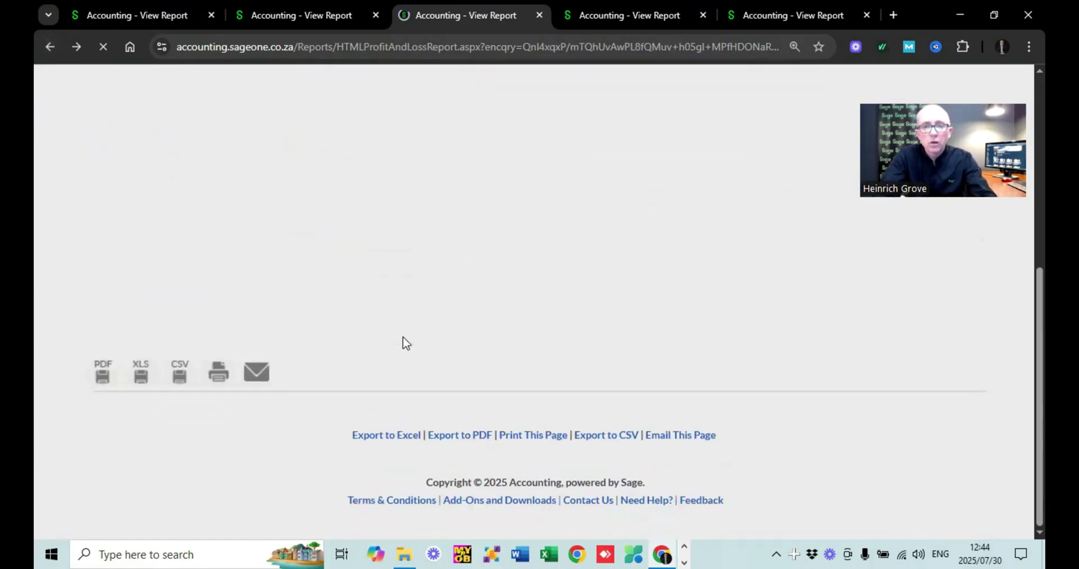
Review the monthly expenses, examine the transactions behind the April electricity amount, and return to the Profit and Loss report.
scroll(403, 342, down, 5)
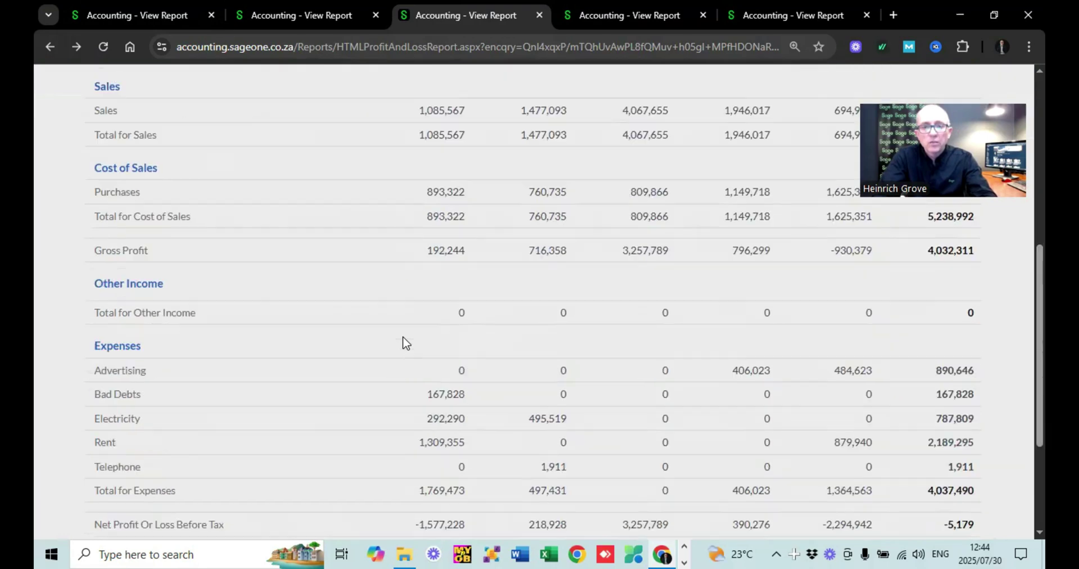
scroll(403, 343, down, 2)
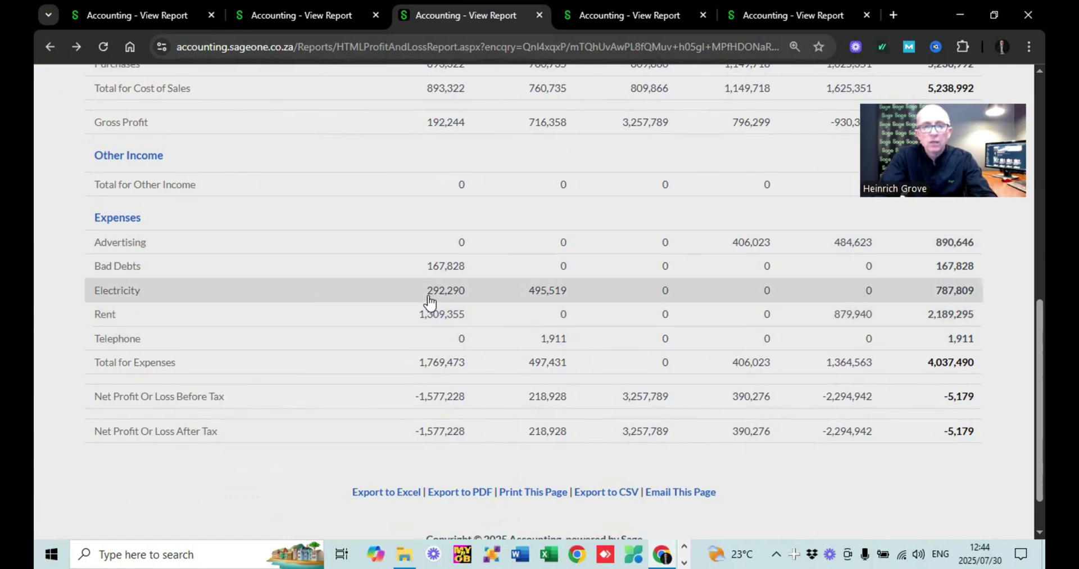
click(544, 291)
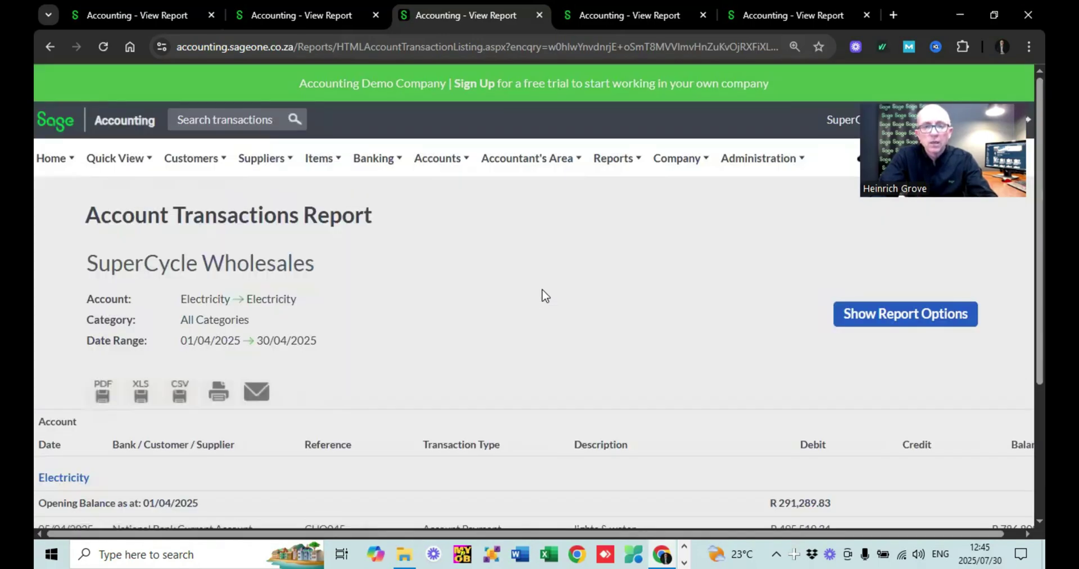
scroll(543, 295, down, 3)
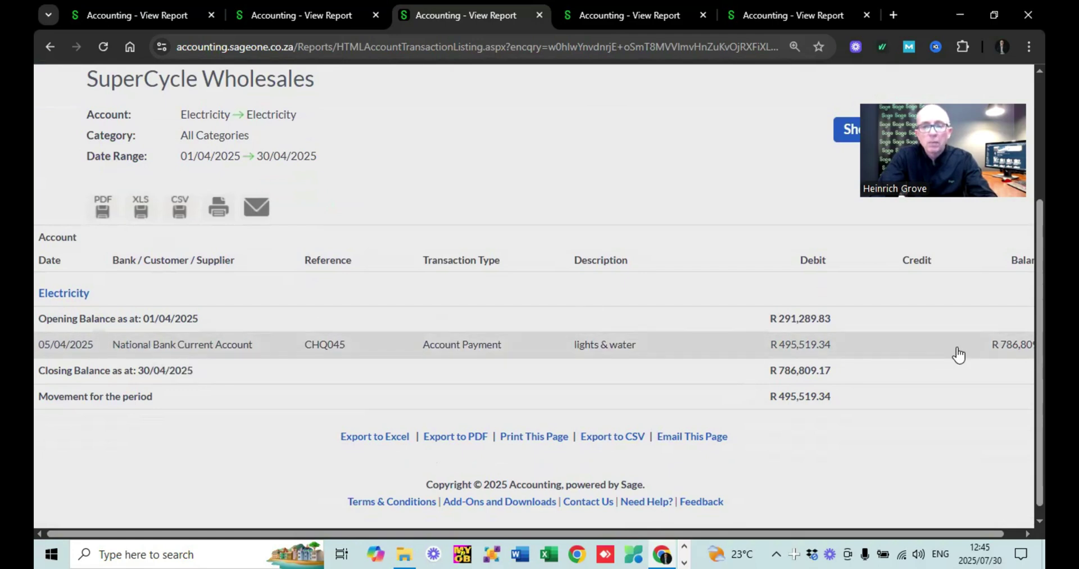
click(46, 48)
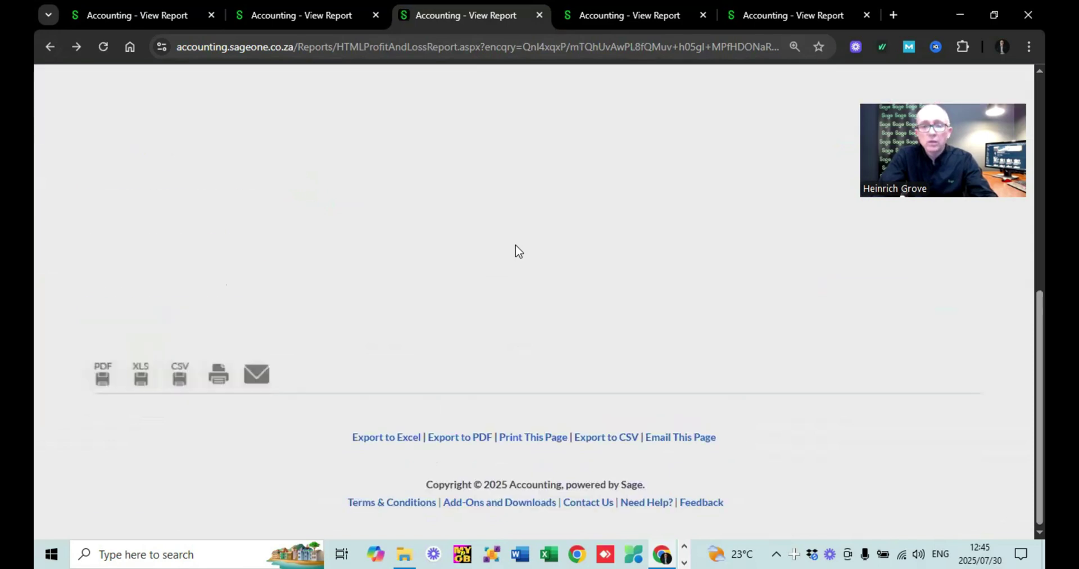
Rerun the Profit and Loss report as Yearly for the current year, grouped by month and compared with last year.
click(868, 294)
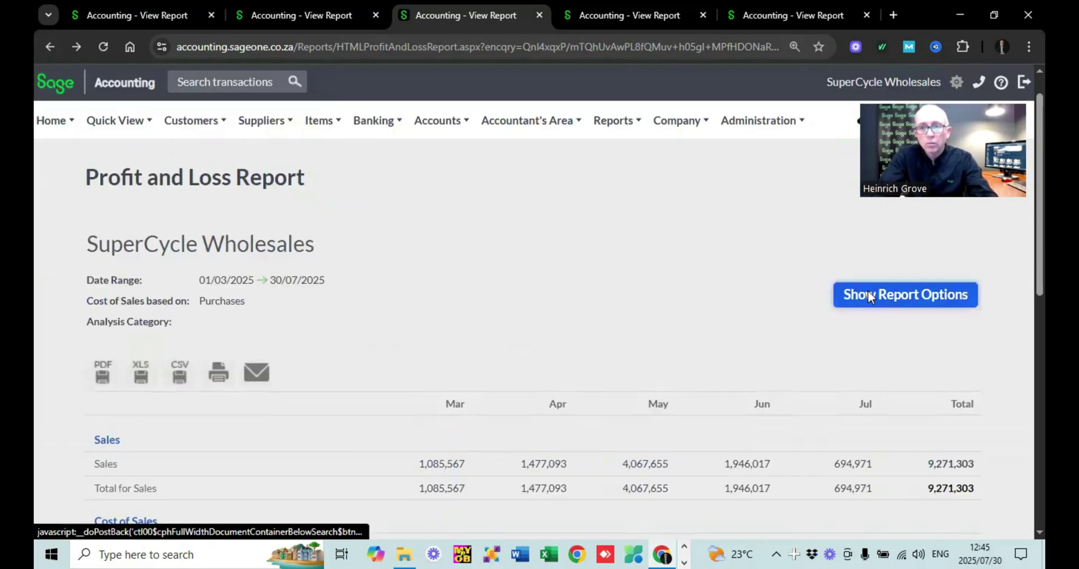
scroll(569, 275, down, 3)
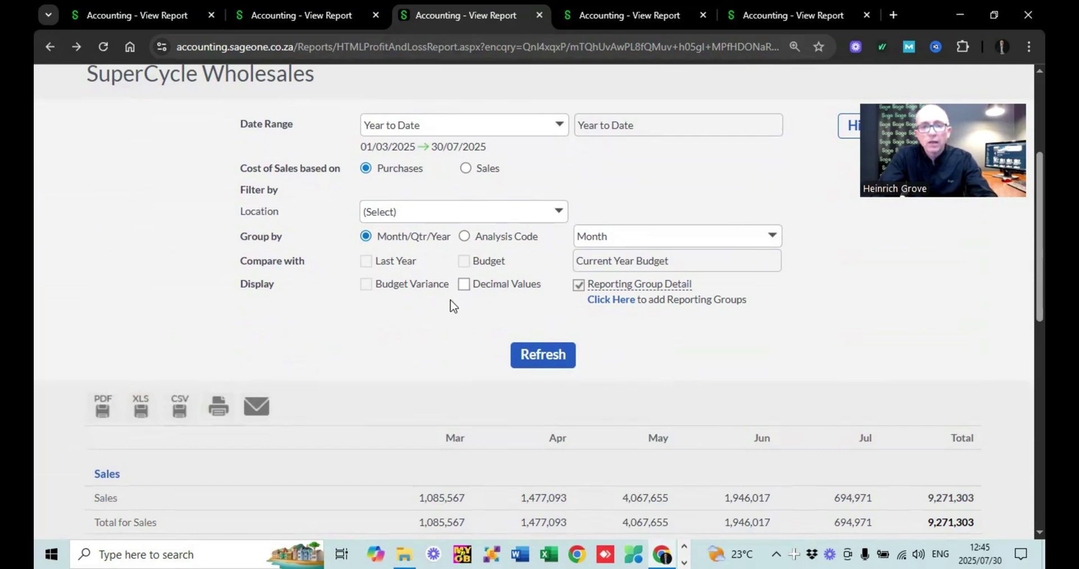
click(556, 126)
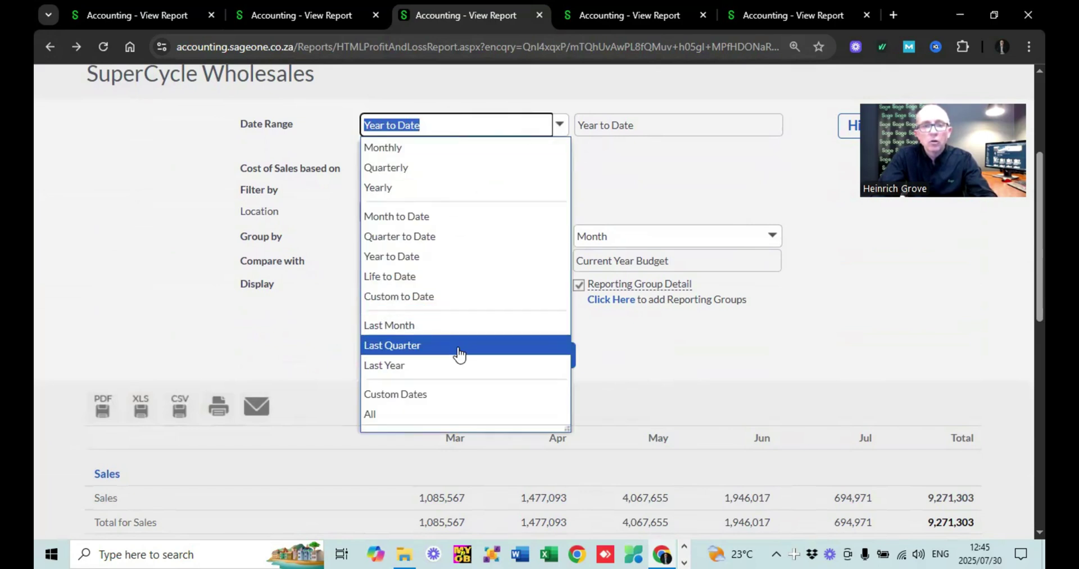
click(387, 191)
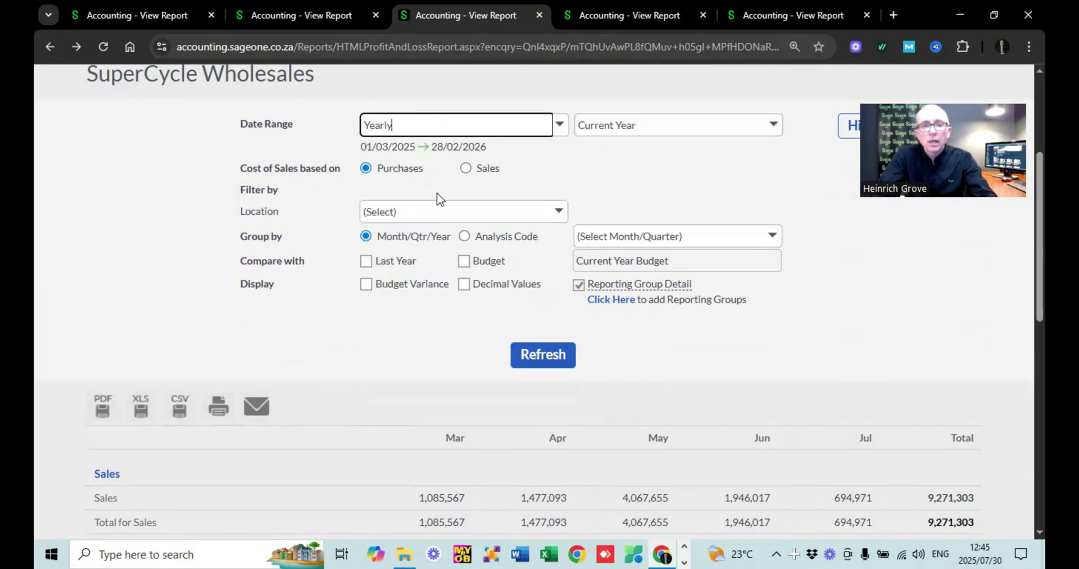
click(771, 238)
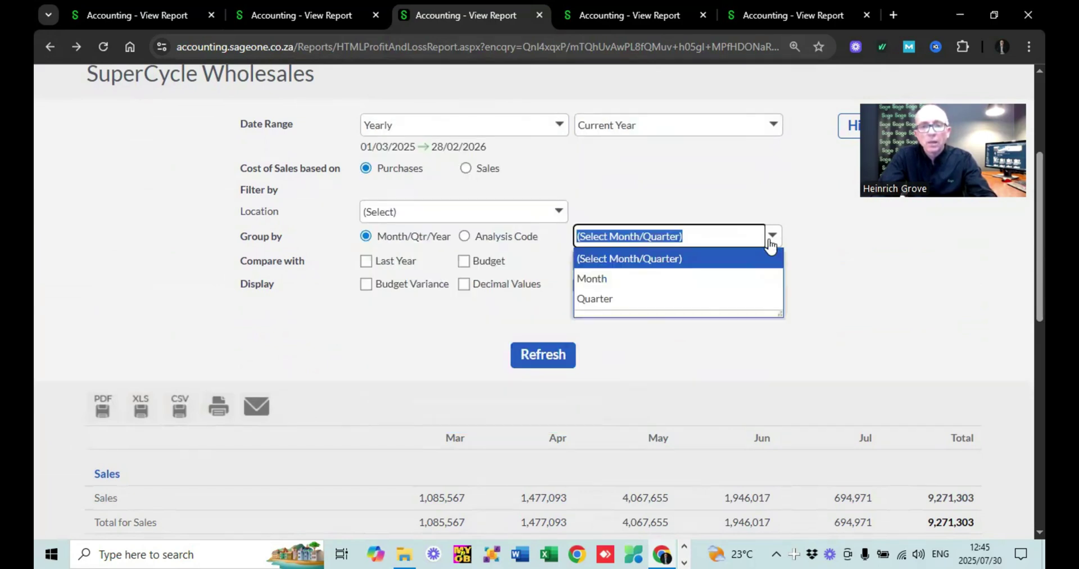
click(700, 278)
click(366, 262)
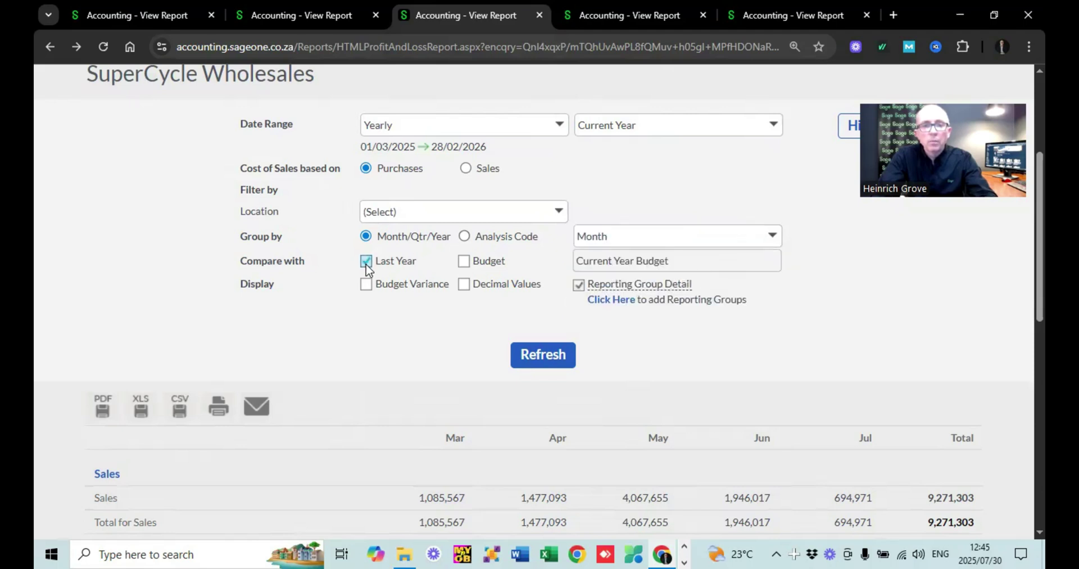
click(464, 262)
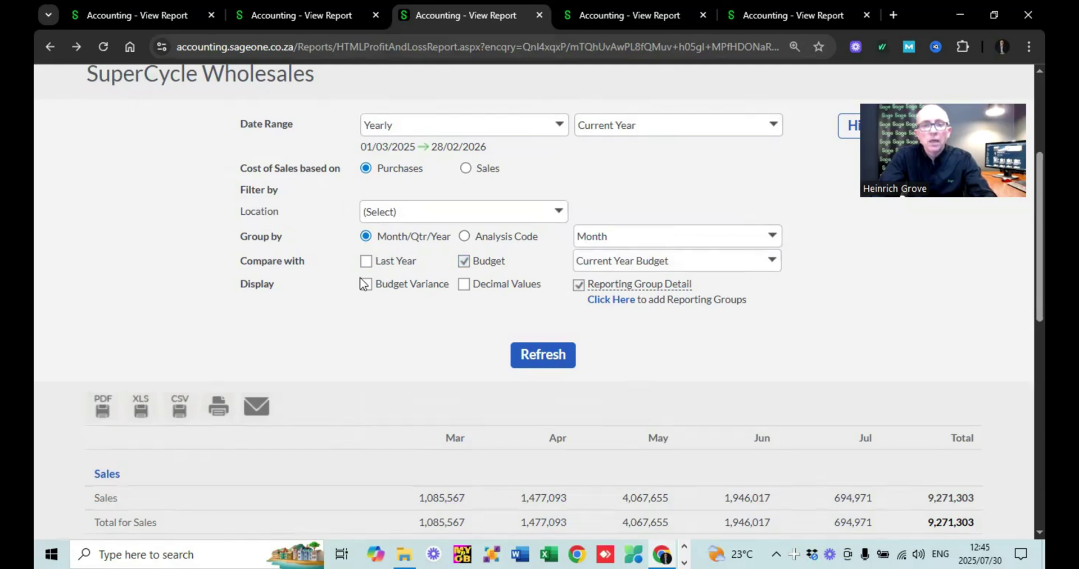
click(367, 262)
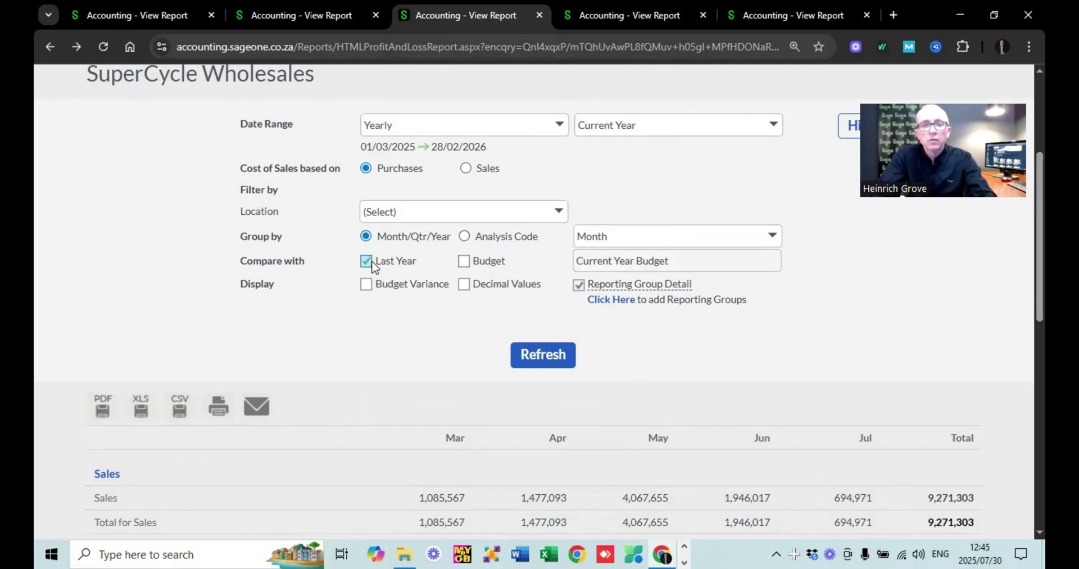
click(554, 359)
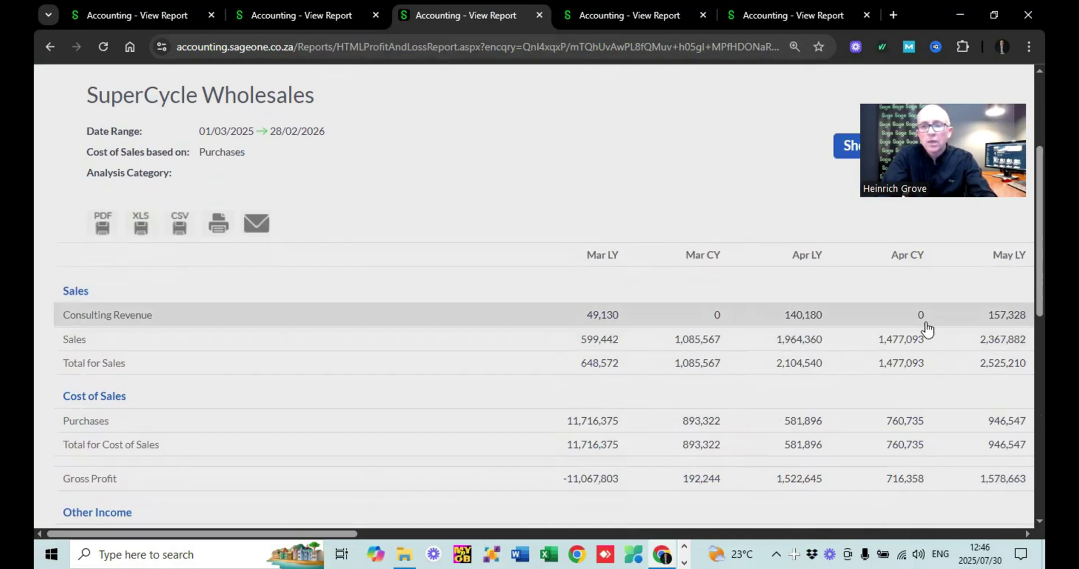
Rerun the yearly Profit and Loss report against Current Year Budget with budget variance displayed, and review the monthly variances.
scroll(919, 335, up, 3)
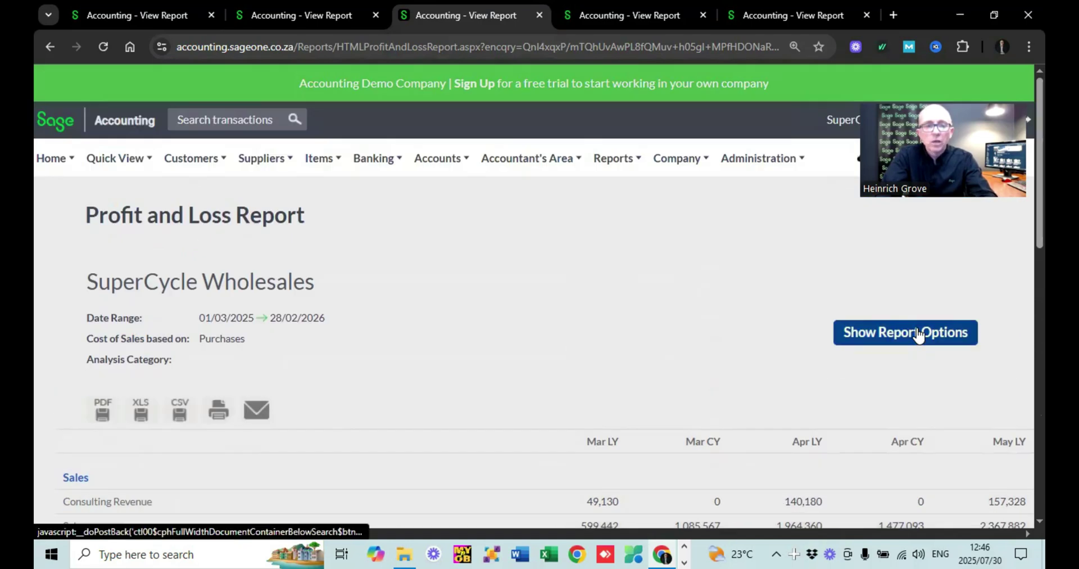
click(919, 336)
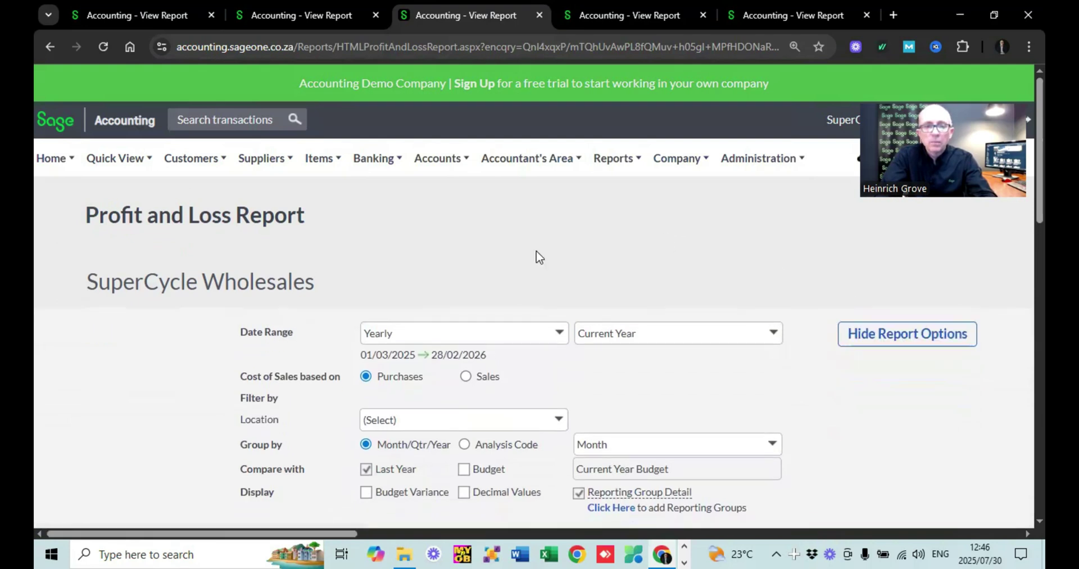
scroll(539, 257, down, 3)
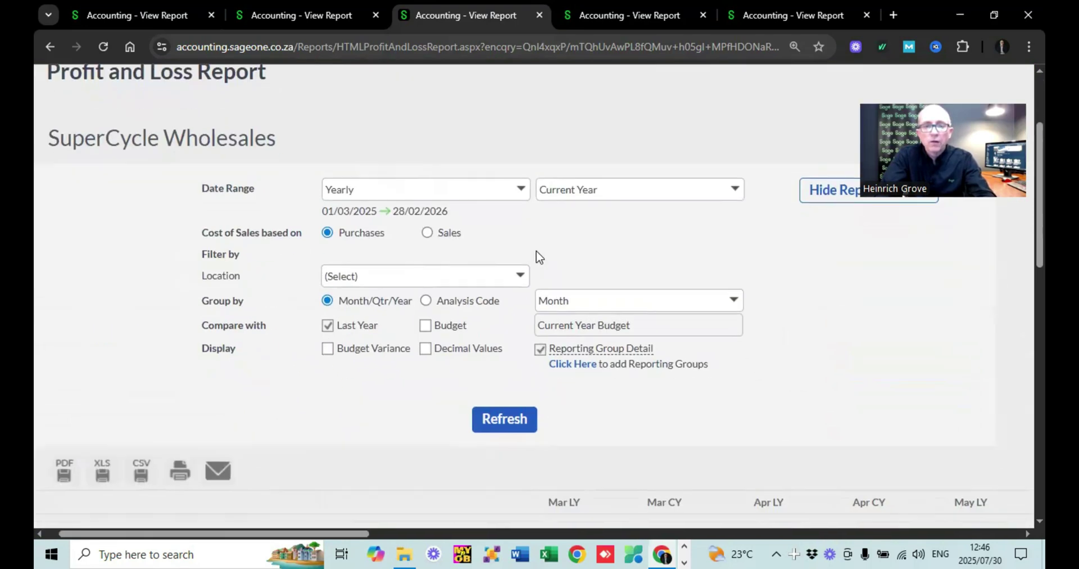
click(426, 326)
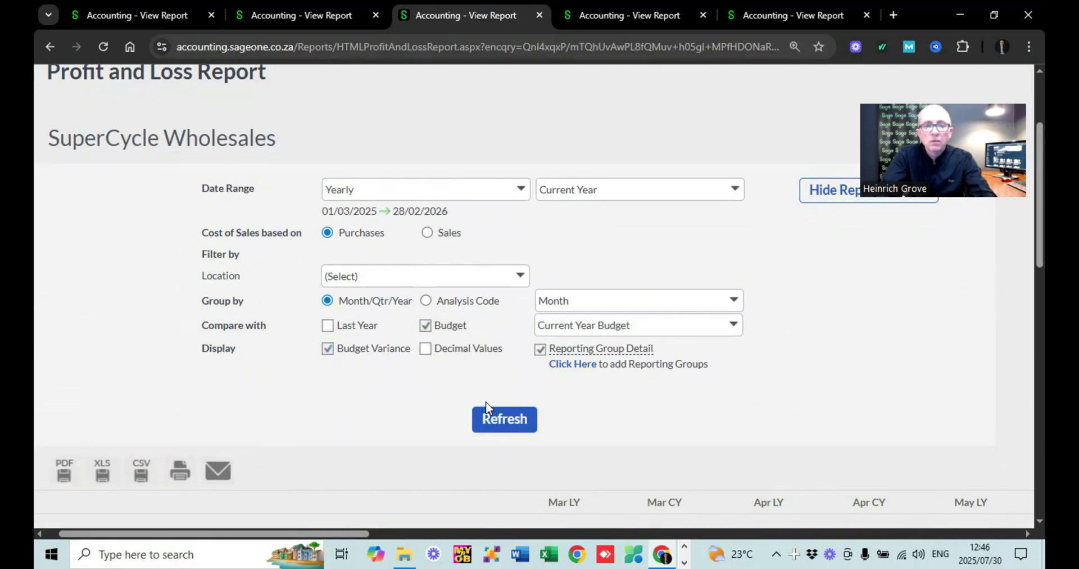
click(504, 418)
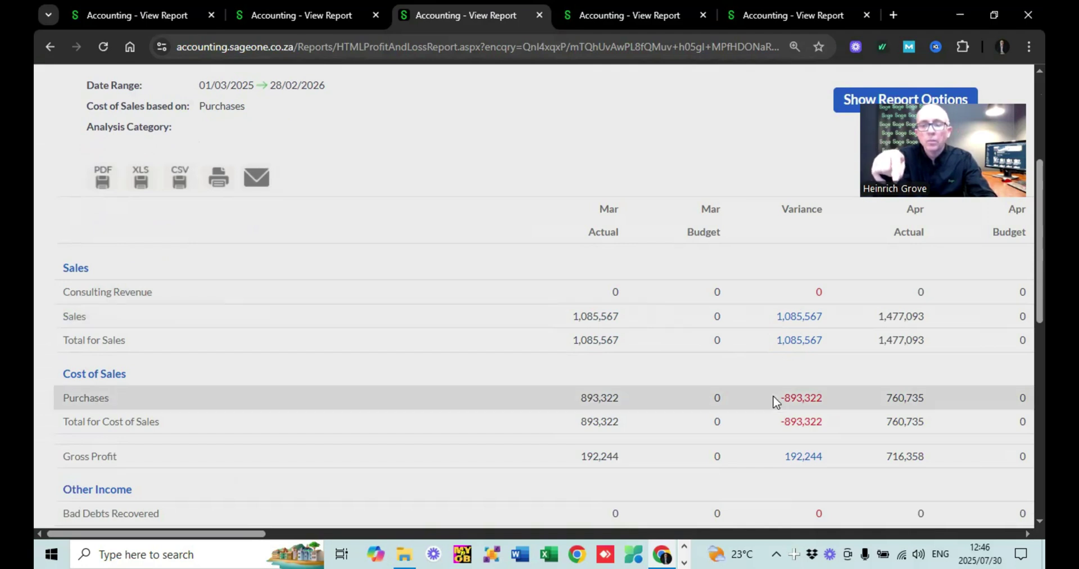
scroll(774, 400, down, 5)
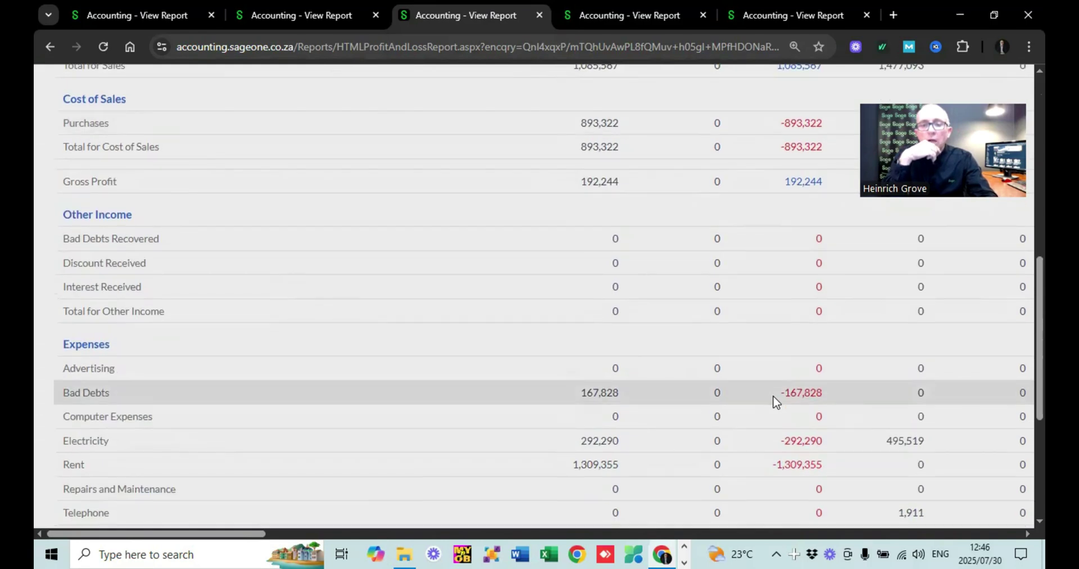
scroll(774, 400, down, 5)
scroll(774, 400, up, 10)
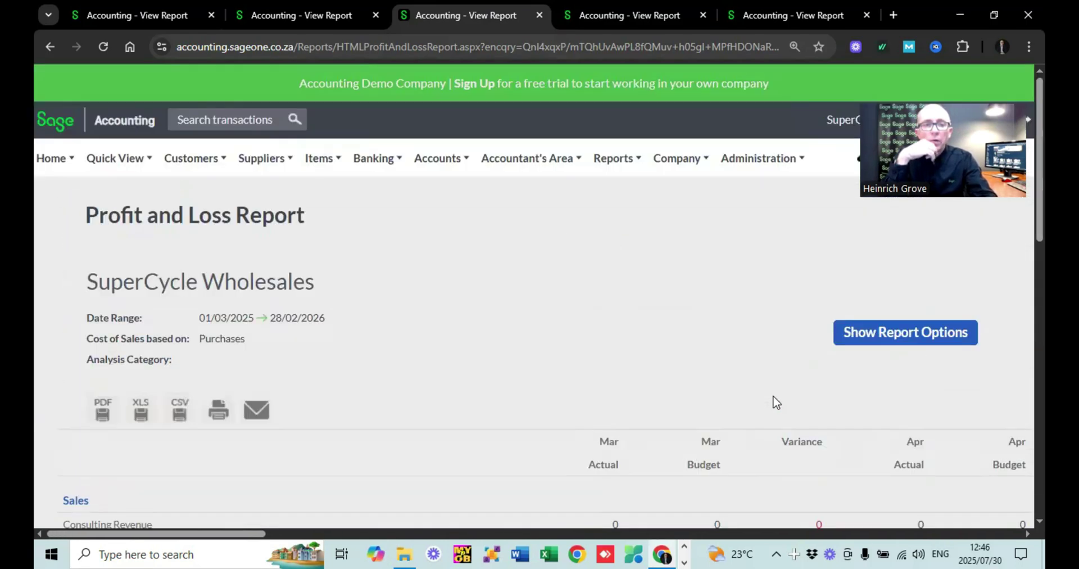
Open the Account Transactions report's filter page from the account reports.
mouse_move(591, 163)
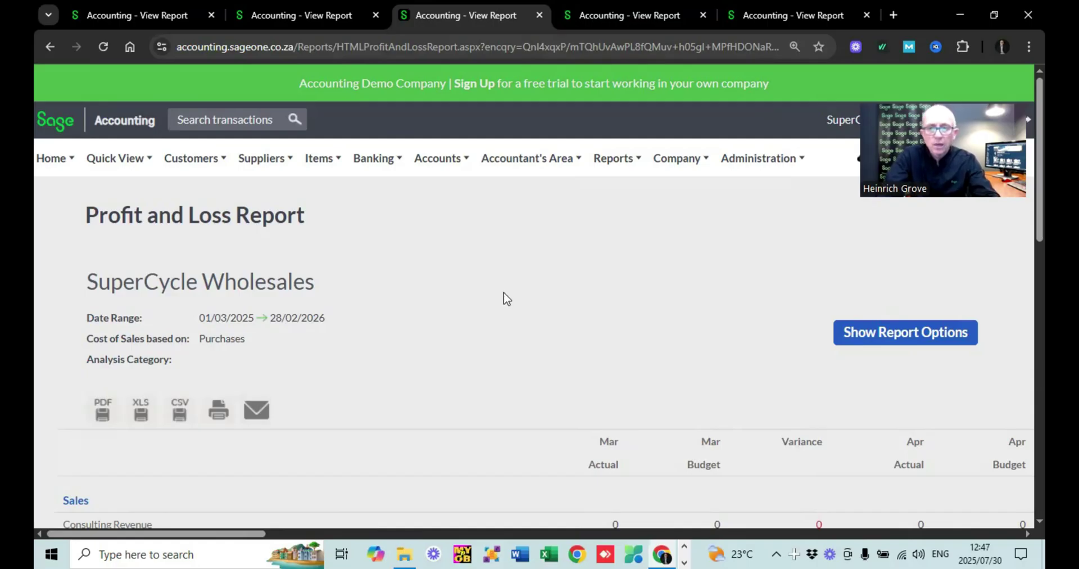
click(618, 159)
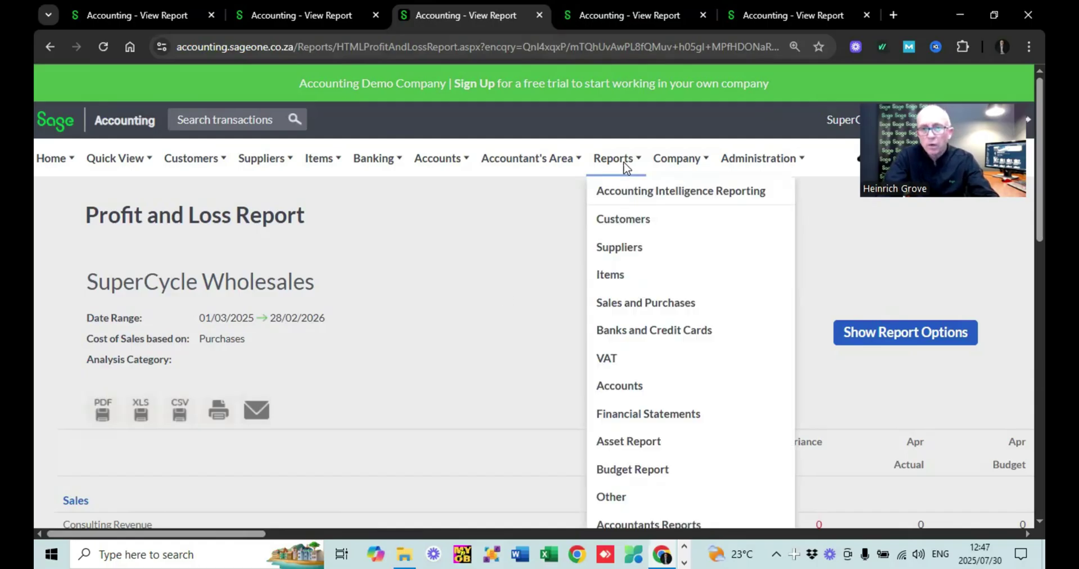
click(620, 385)
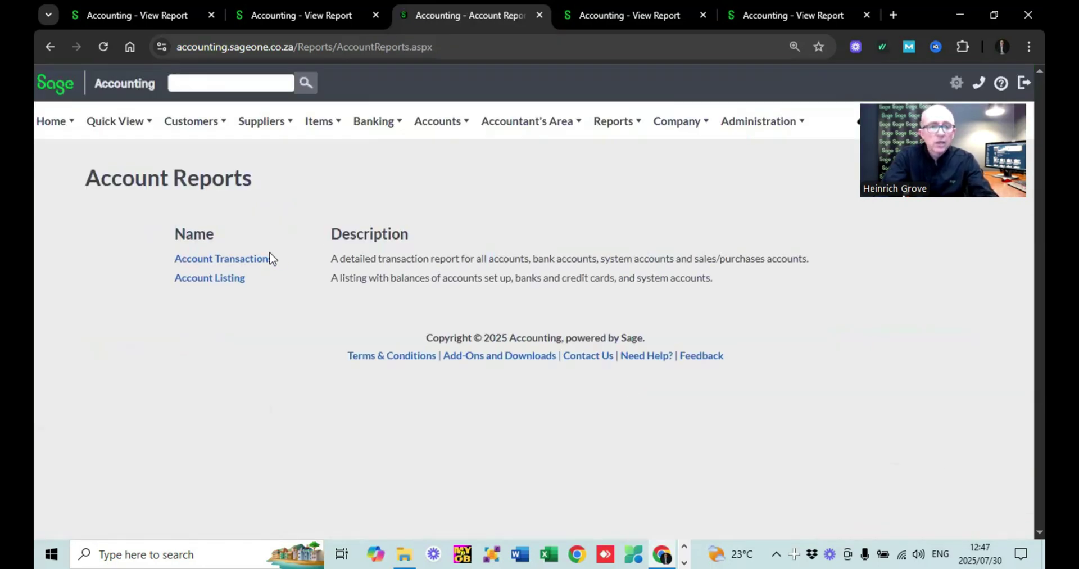
click(257, 298)
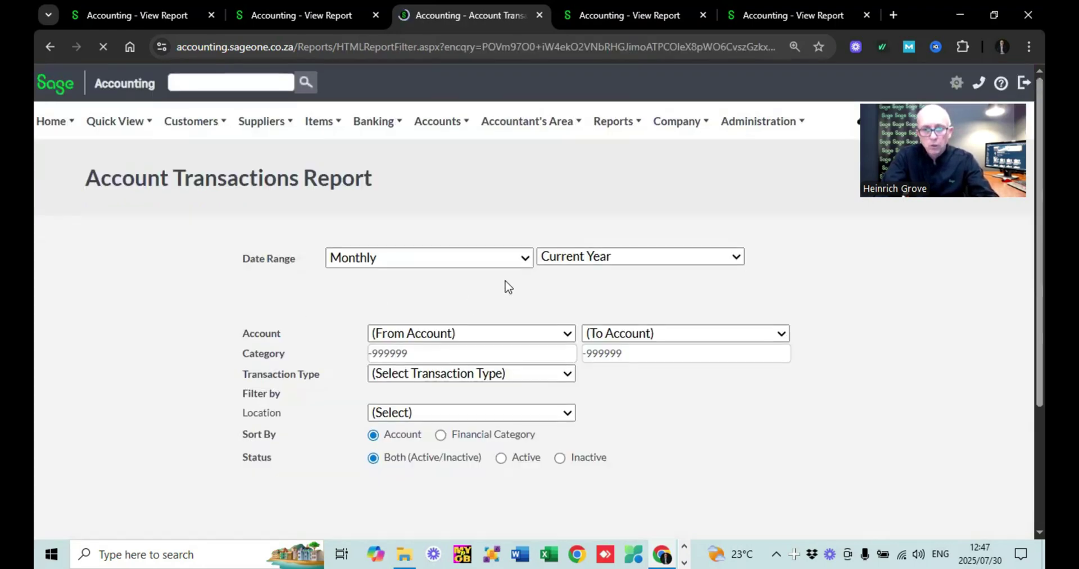
Set the Account Transactions report's date range to Monthly for June 2025.
click(567, 297)
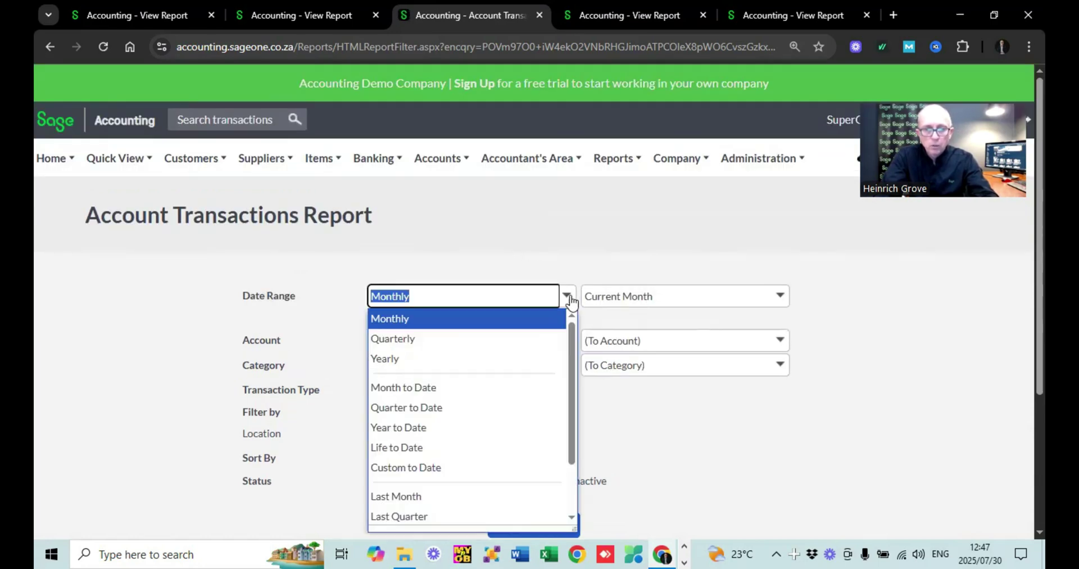
click(469, 413)
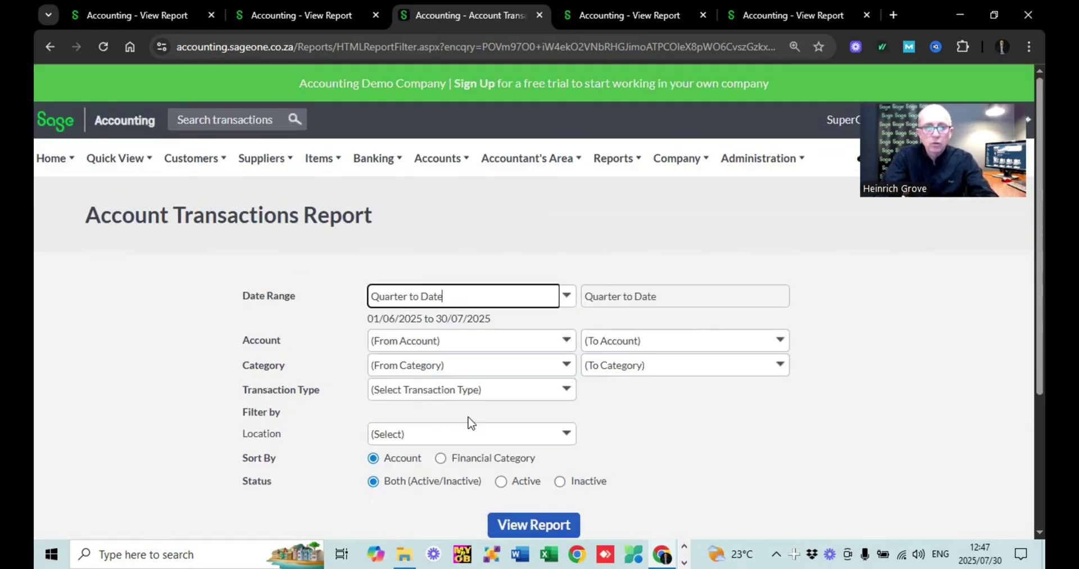
click(567, 297)
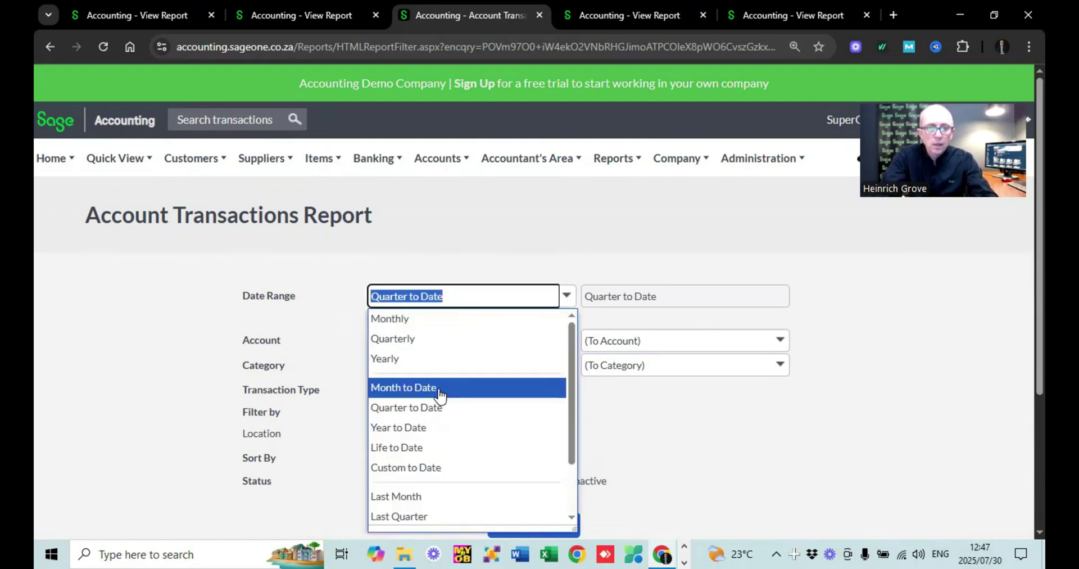
click(398, 318)
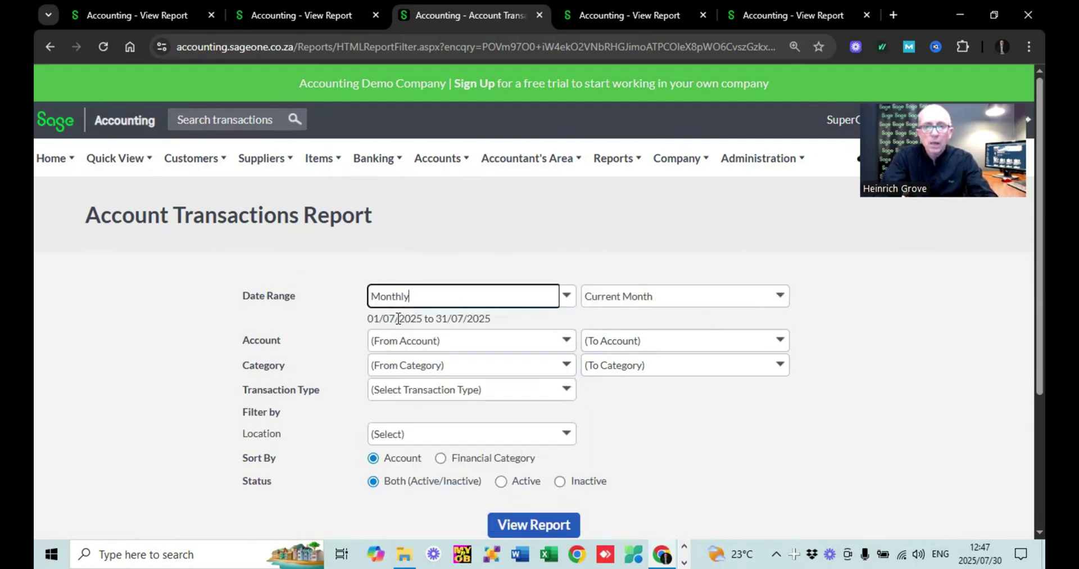
click(778, 296)
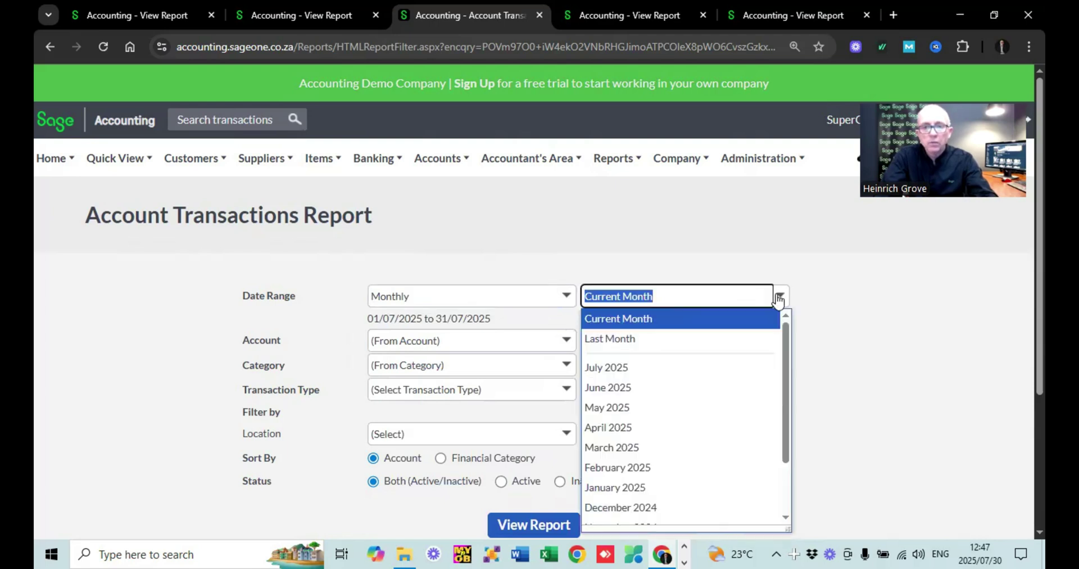
click(650, 386)
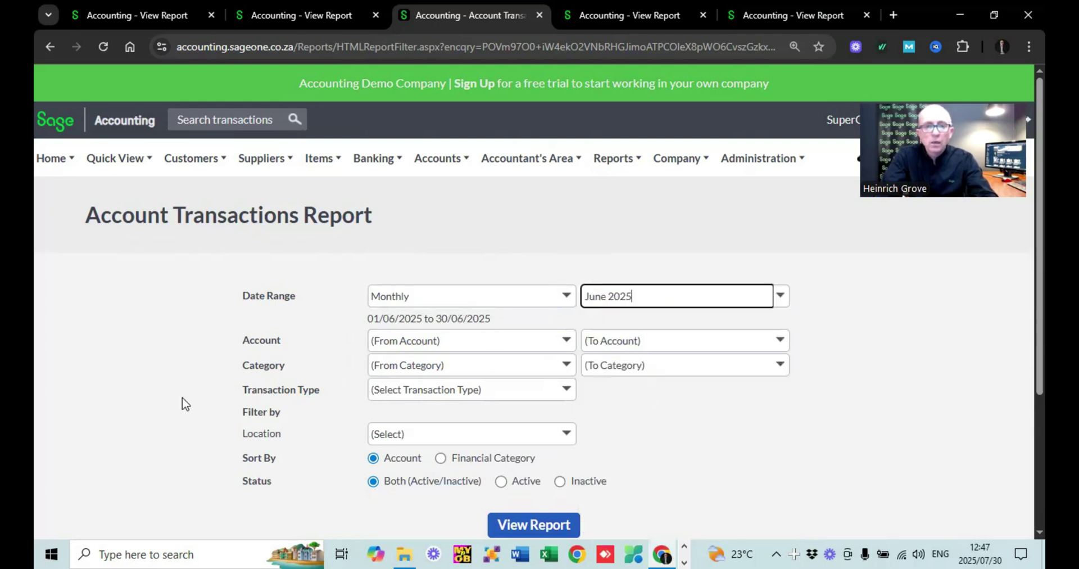
Run the Account Transactions report for all accounts and categories, sorted by account with both active and inactive status.
scroll(160, 408, down, 2)
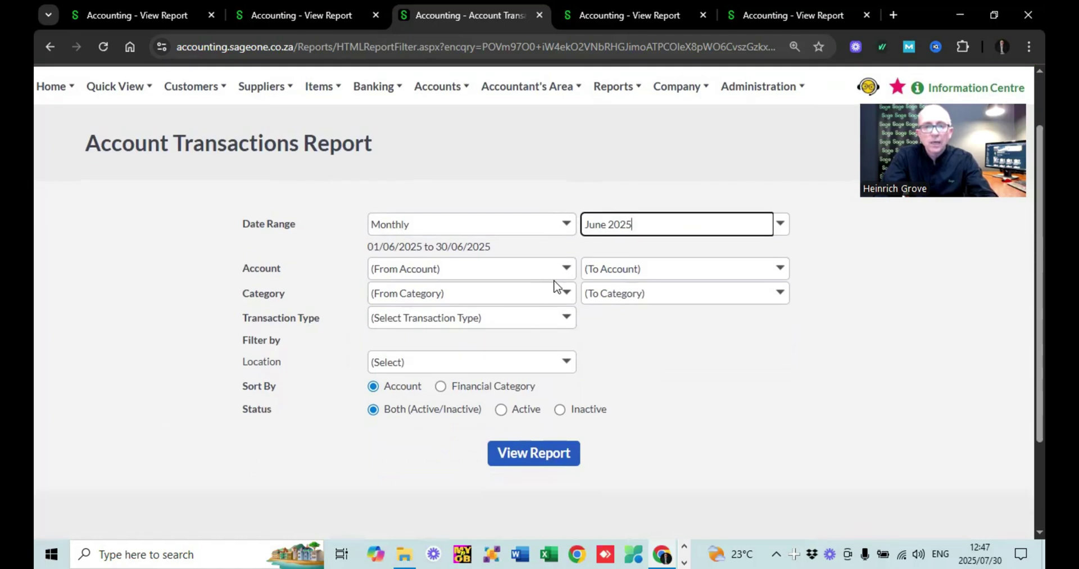
click(565, 270)
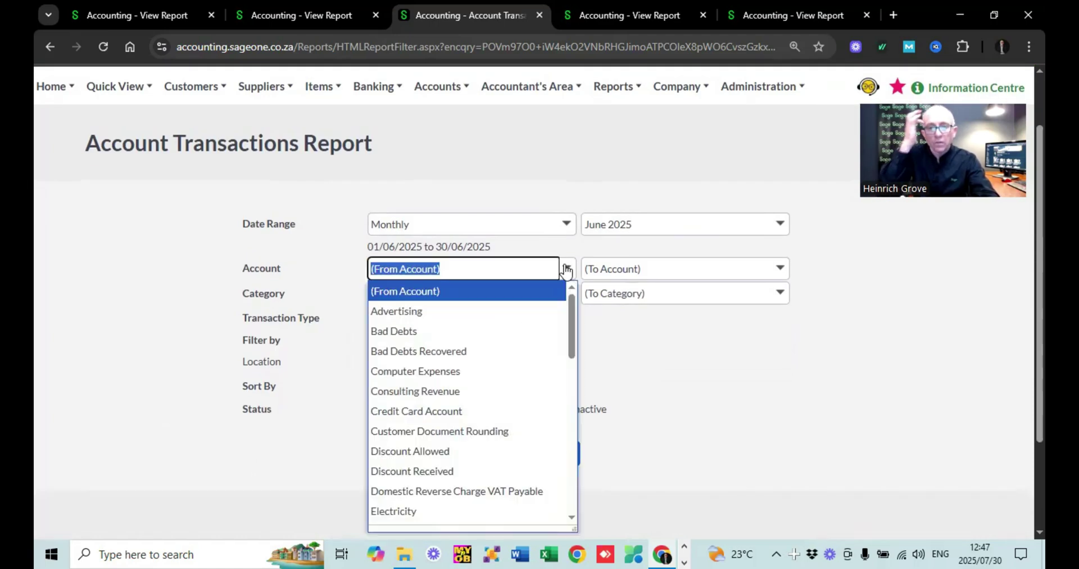
click(125, 316)
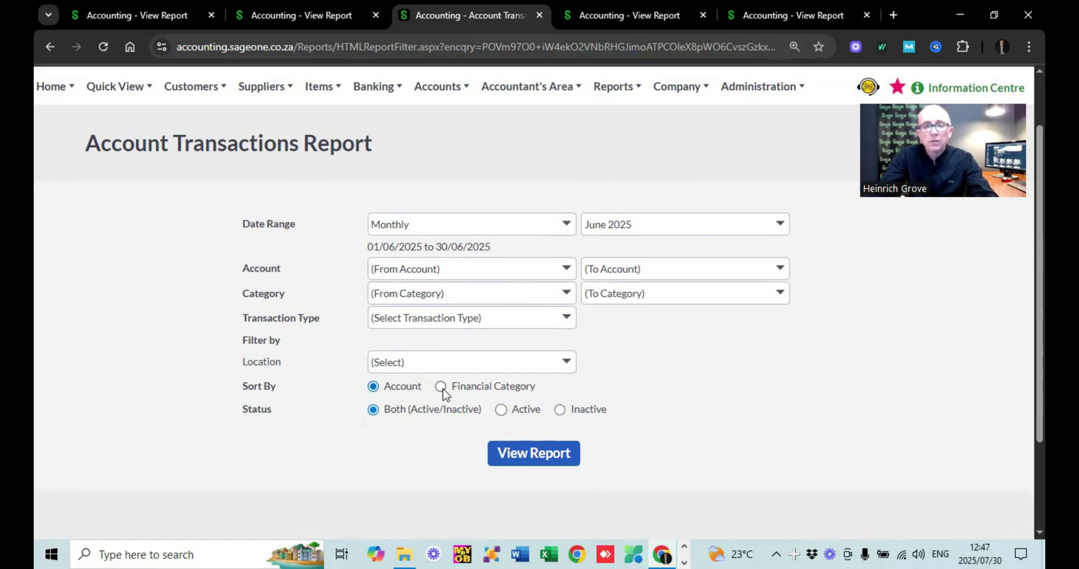
click(539, 452)
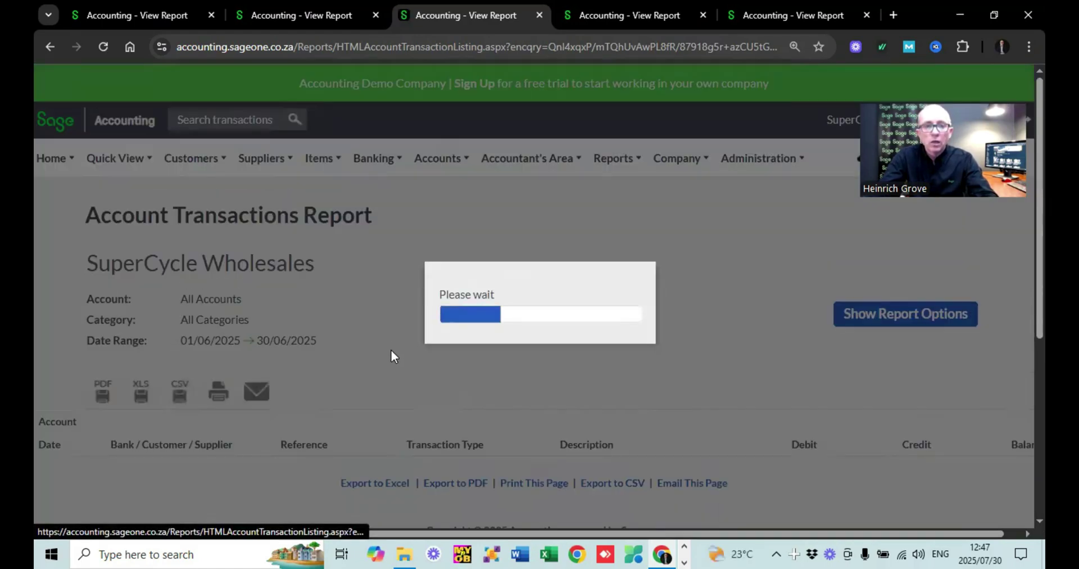
Review the June transactions per account, from sales, purchases and advertising through to the assets, bank and trade receivables.
scroll(406, 396, down, 5)
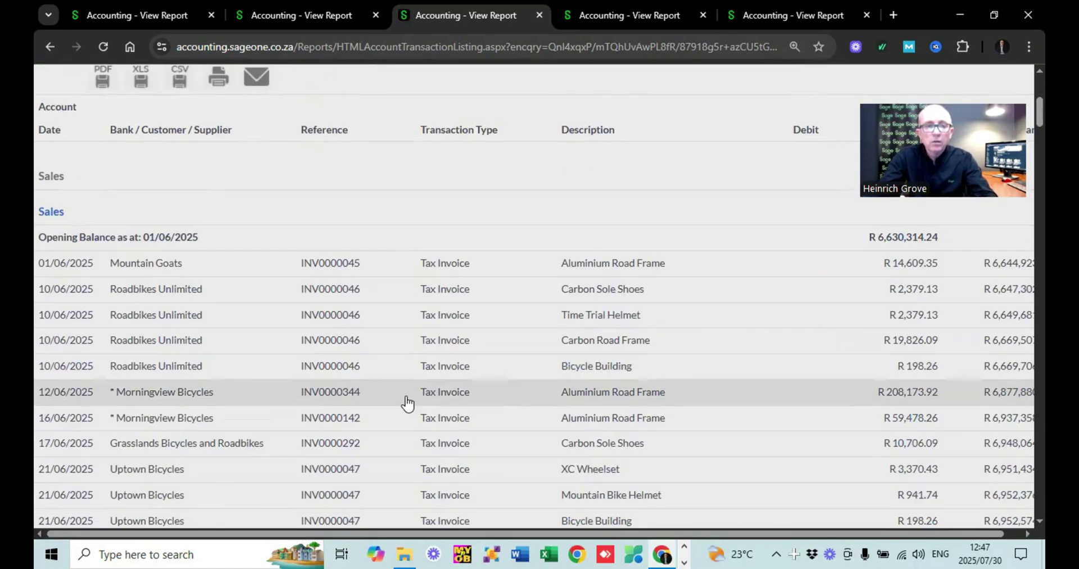
scroll(407, 403, down, 15)
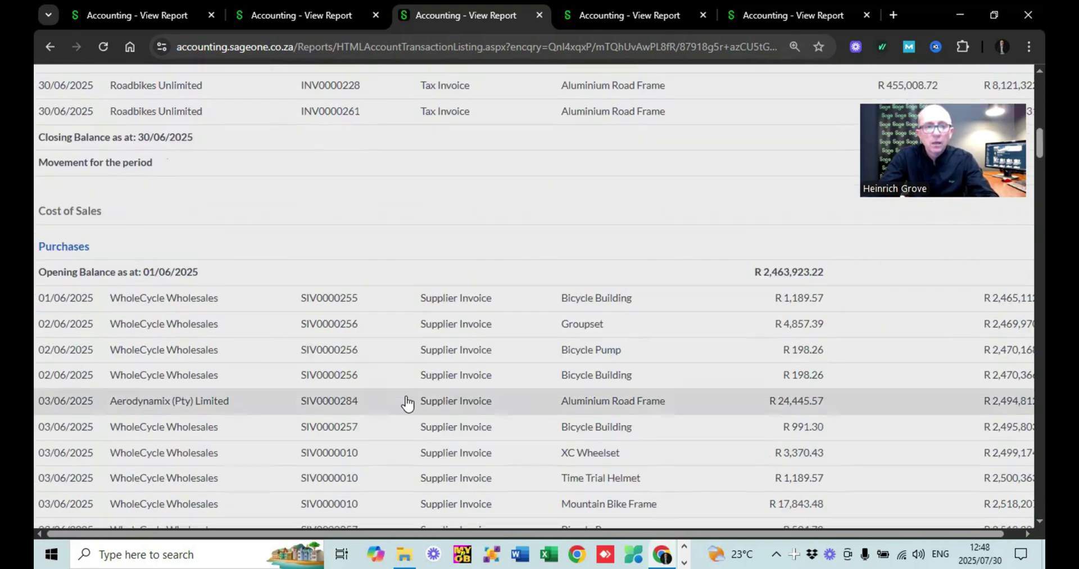
scroll(407, 402, down, 20)
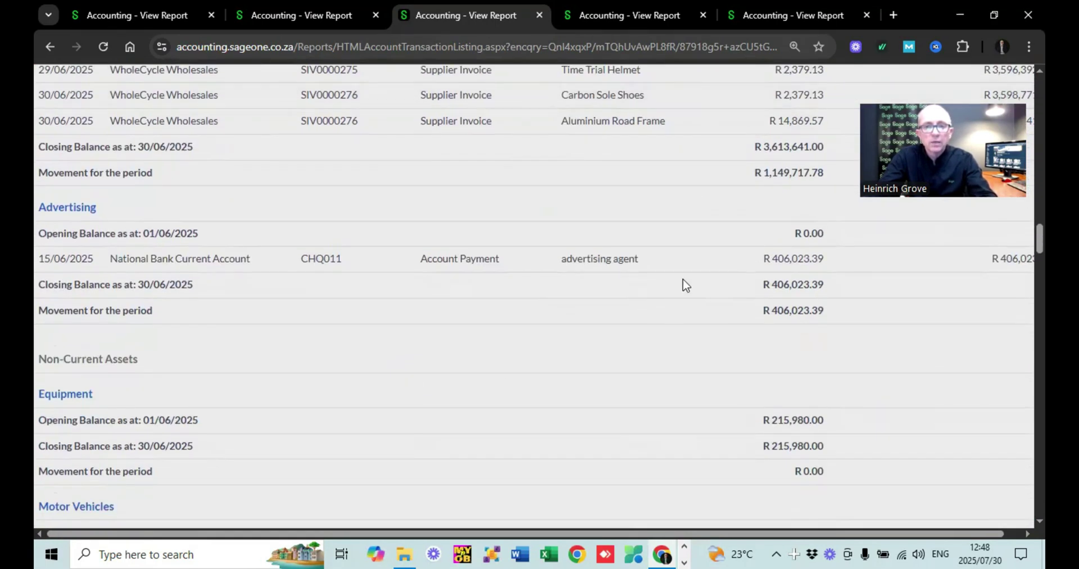
scroll(685, 285, down, 3)
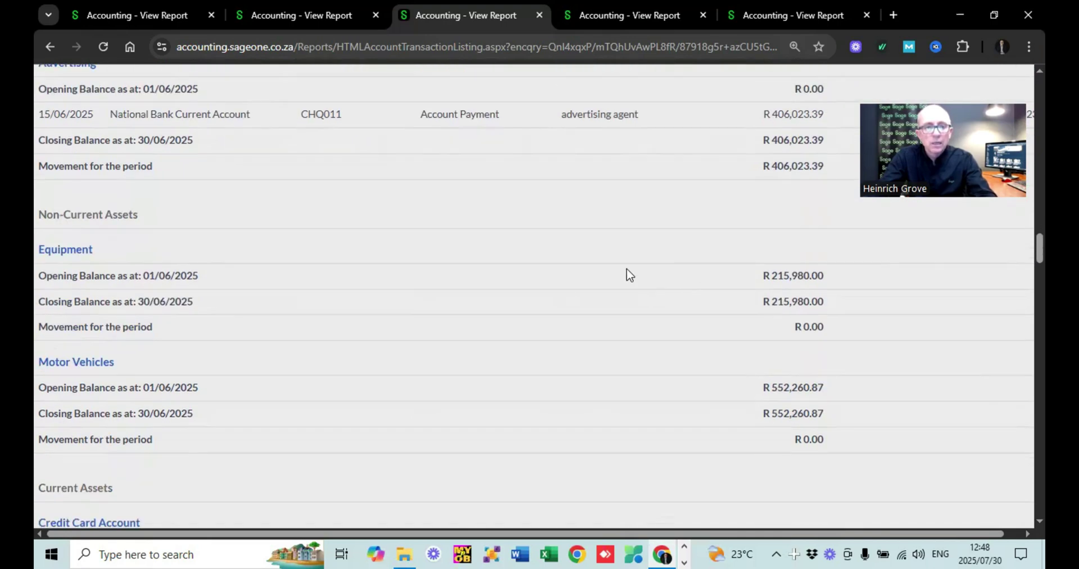
scroll(629, 274, down, 4)
scroll(630, 275, down, 5)
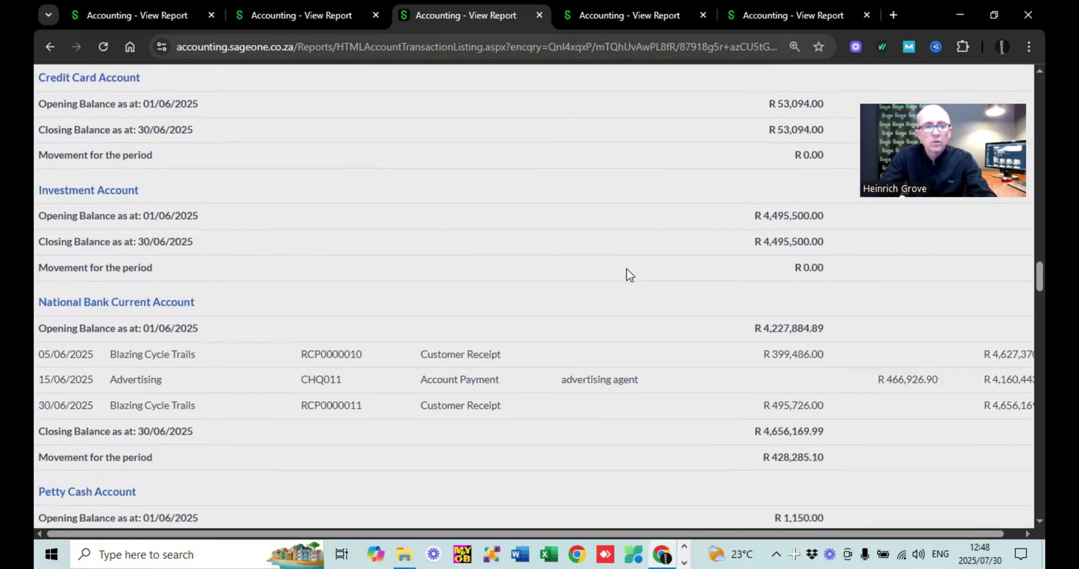
scroll(629, 274, down, 10)
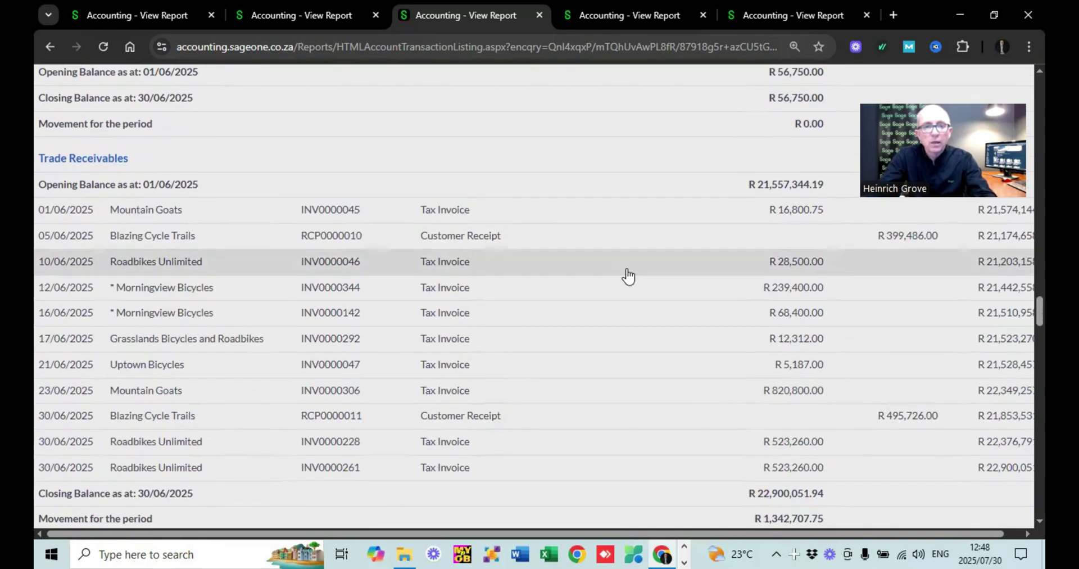
scroll(629, 276, down, 5)
scroll(630, 274, up, 20)
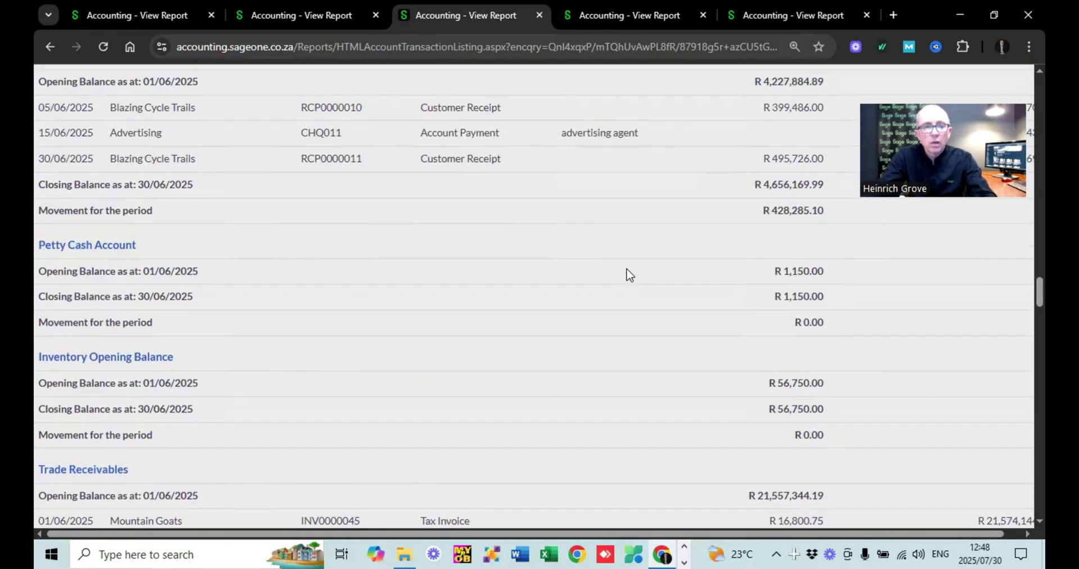
scroll(629, 274, up, 6)
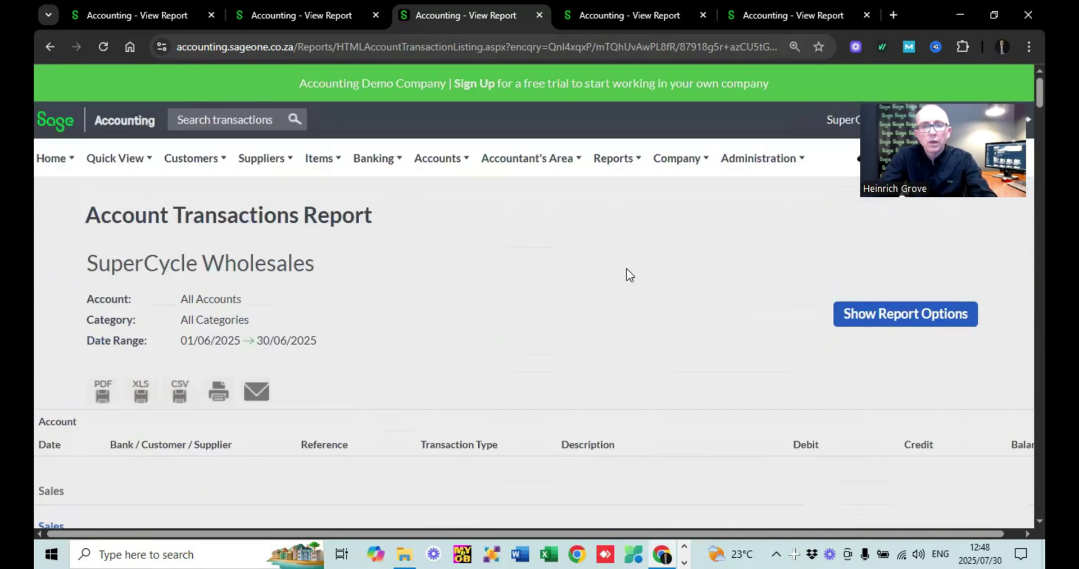
Open the VAT returns and reports page and view the VAT report for the current open VAT period.
mouse_move(629, 157)
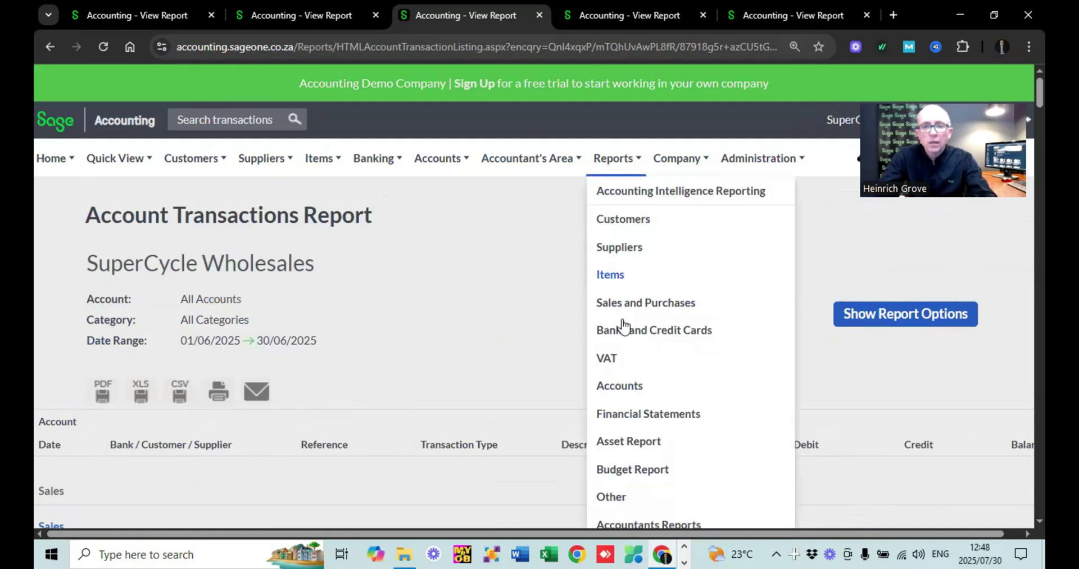
click(610, 359)
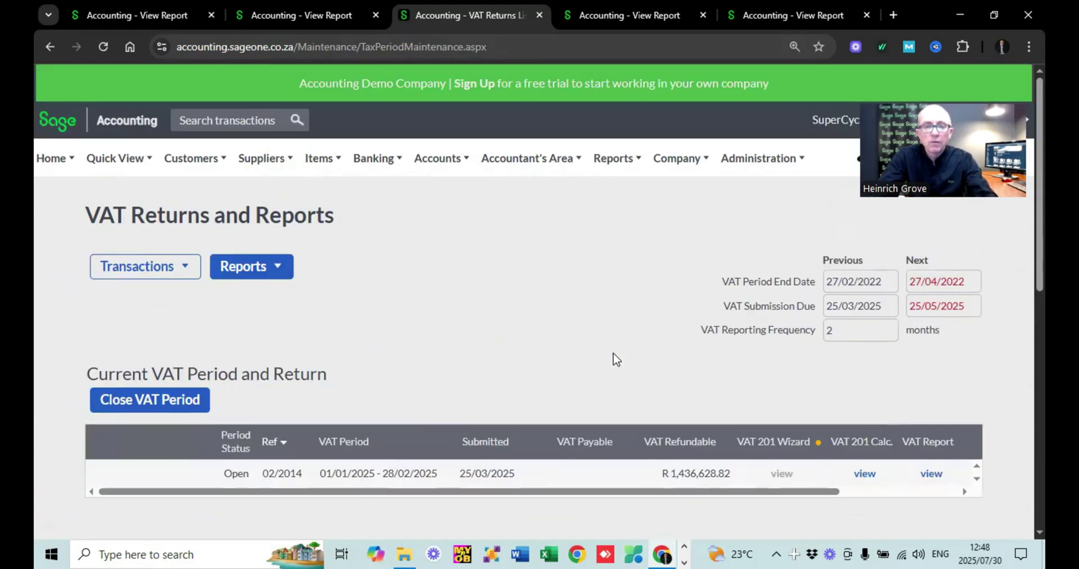
scroll(616, 358, down, 2)
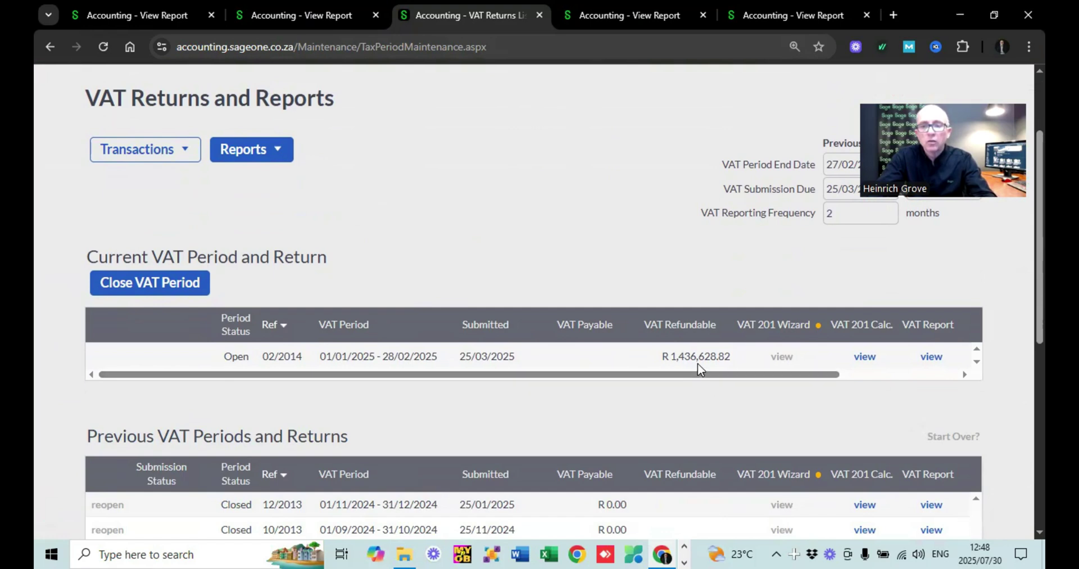
click(928, 357)
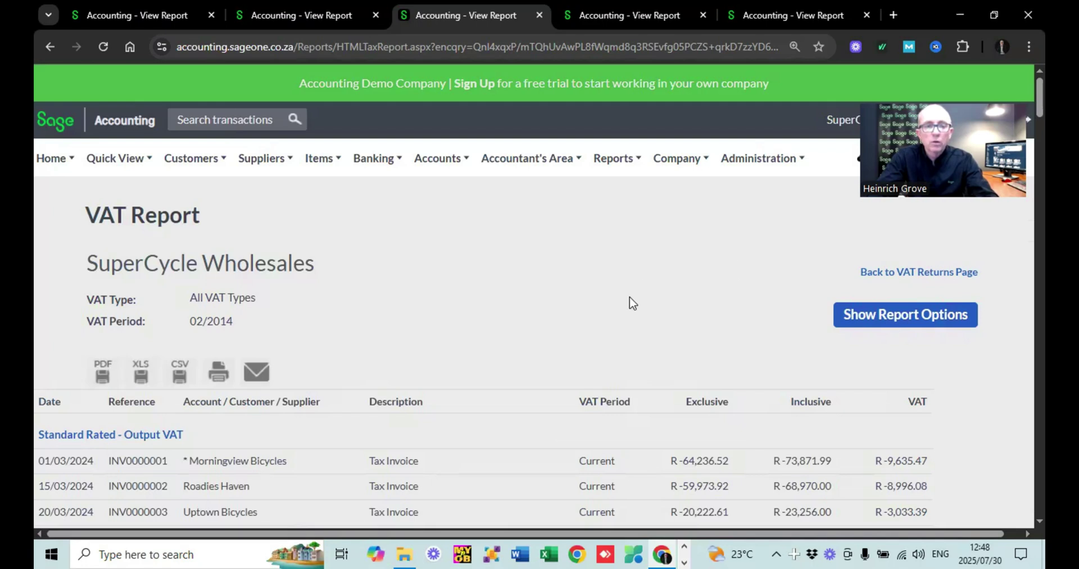
Examine the output and input VAT transactions in the VAT report and the VAT summary at its end.
scroll(632, 302, down, 8)
scroll(631, 297, down, 15)
scroll(631, 298, down, 15)
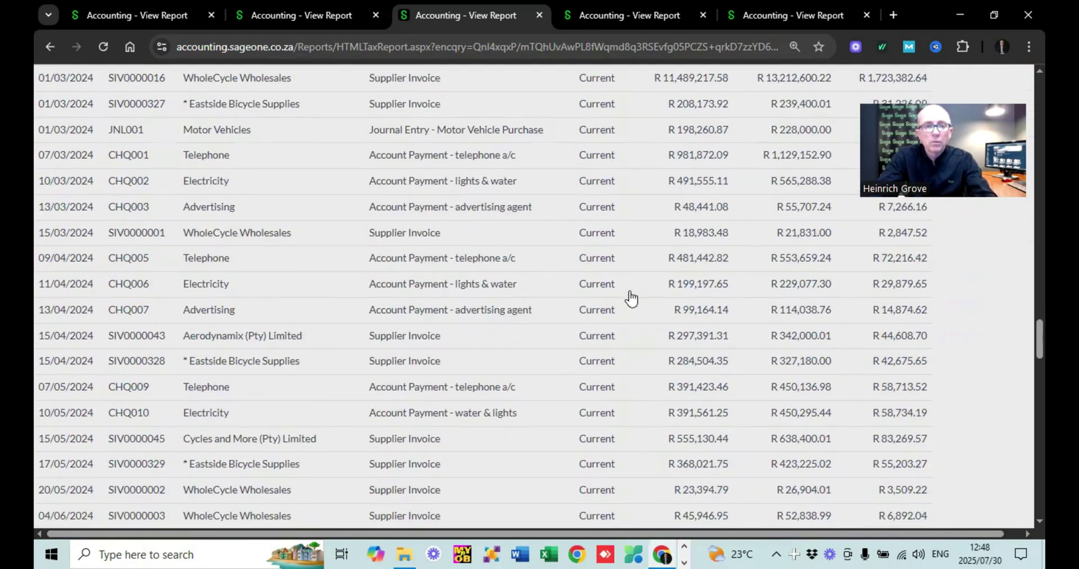
scroll(631, 298, up, 5)
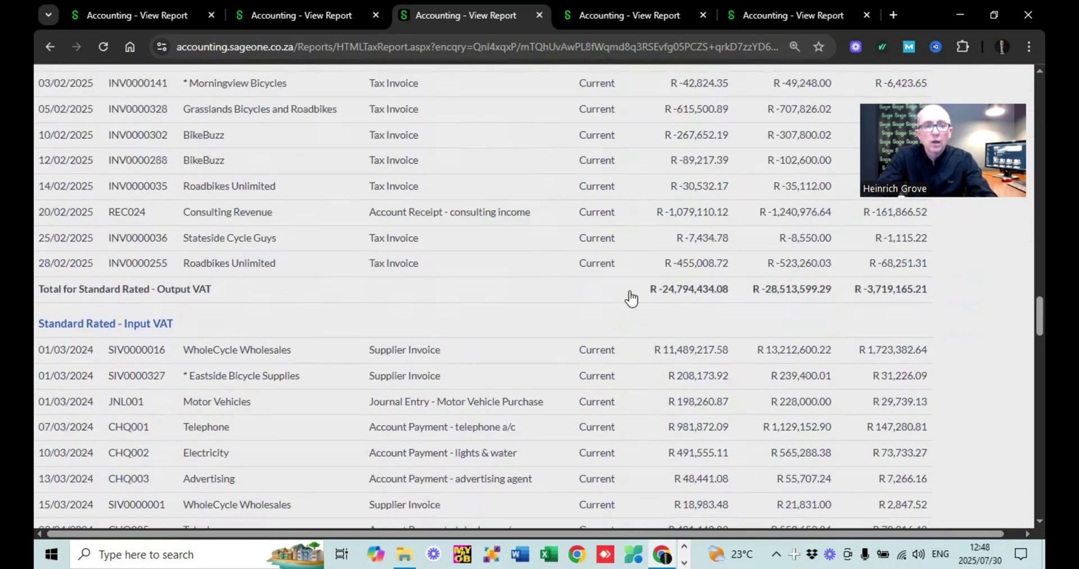
scroll(631, 297, down, 3)
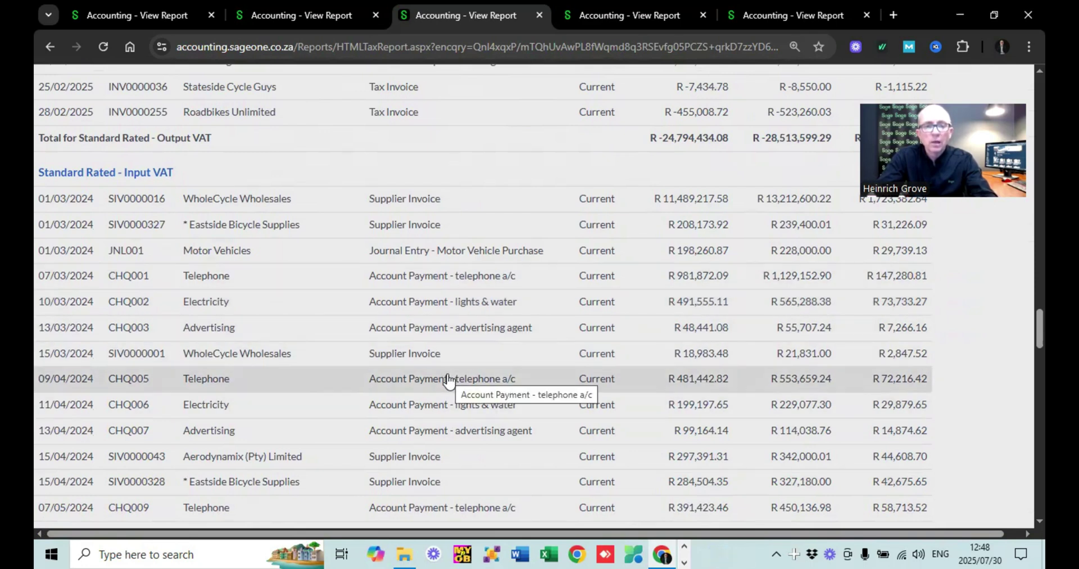
scroll(448, 380, down, 5)
scroll(448, 380, down, 5)
scroll(448, 380, down, 20)
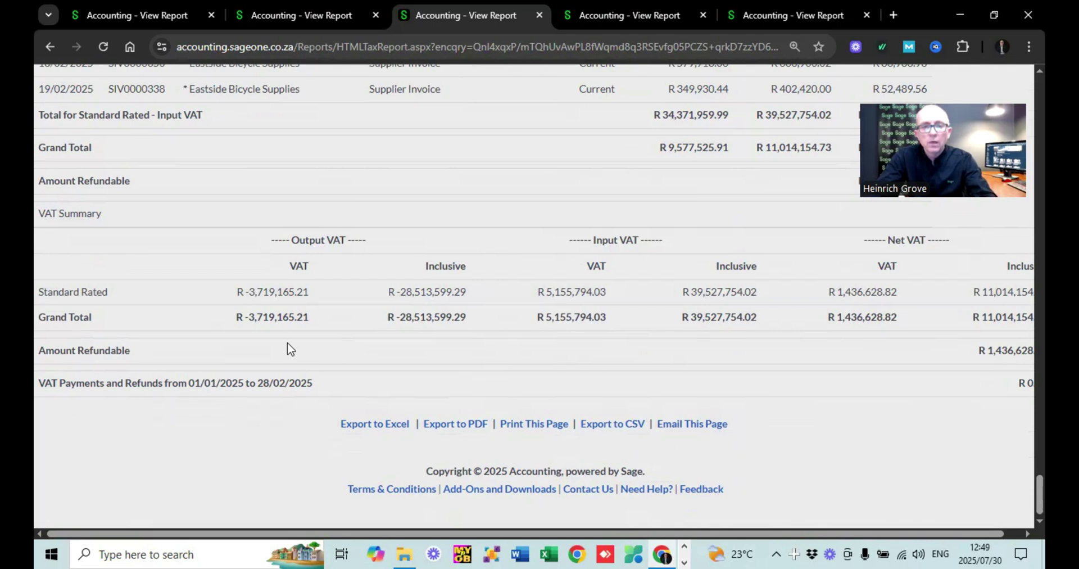
scroll(432, 391, up, 20)
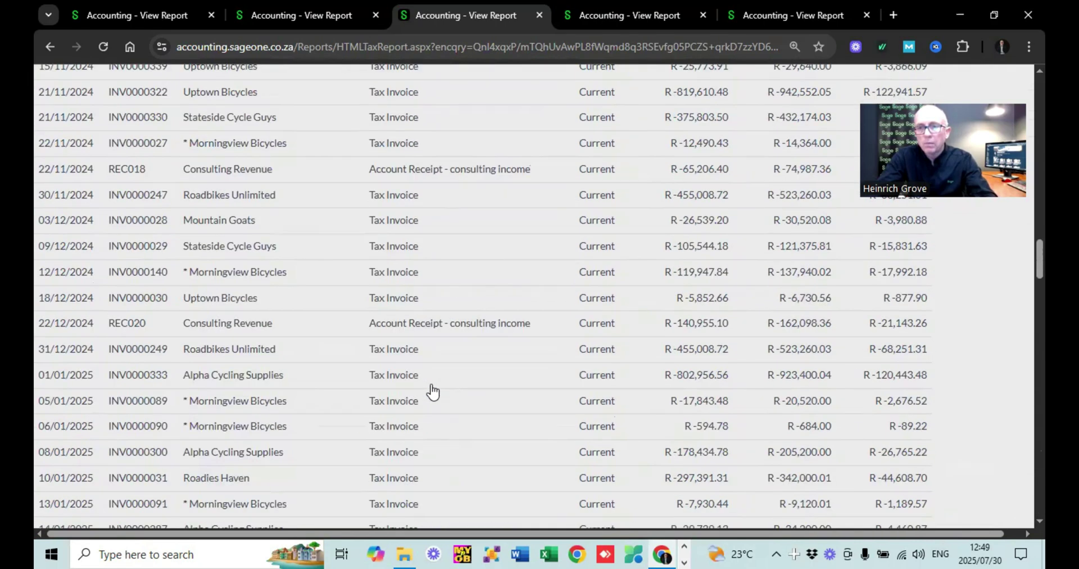
scroll(645, 387, up, 6)
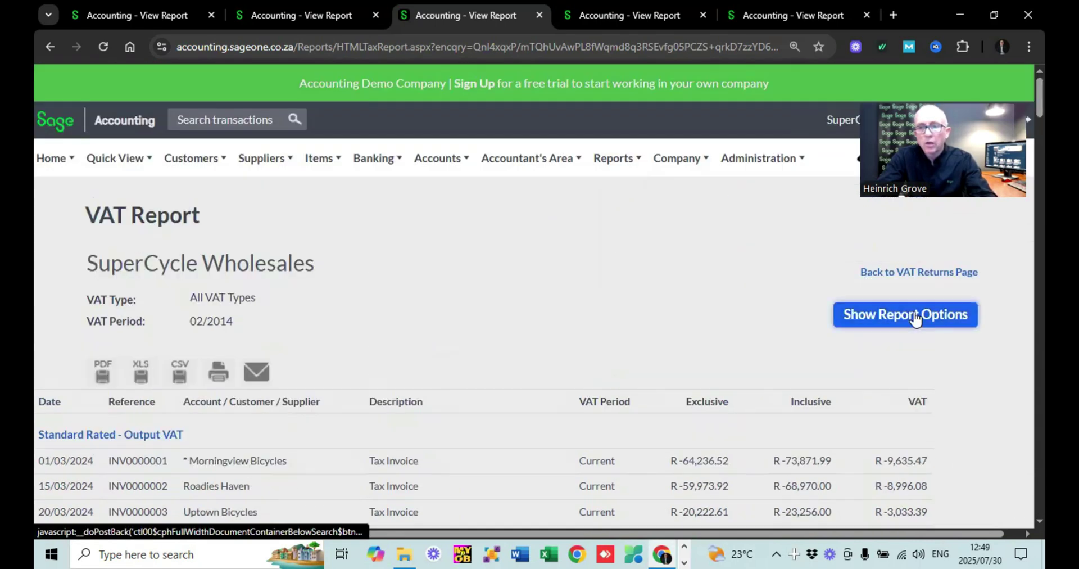
Rerun the detailed VAT report for period 02/2014 with No VAT Transactions included.
click(913, 316)
scroll(555, 325, down, 2)
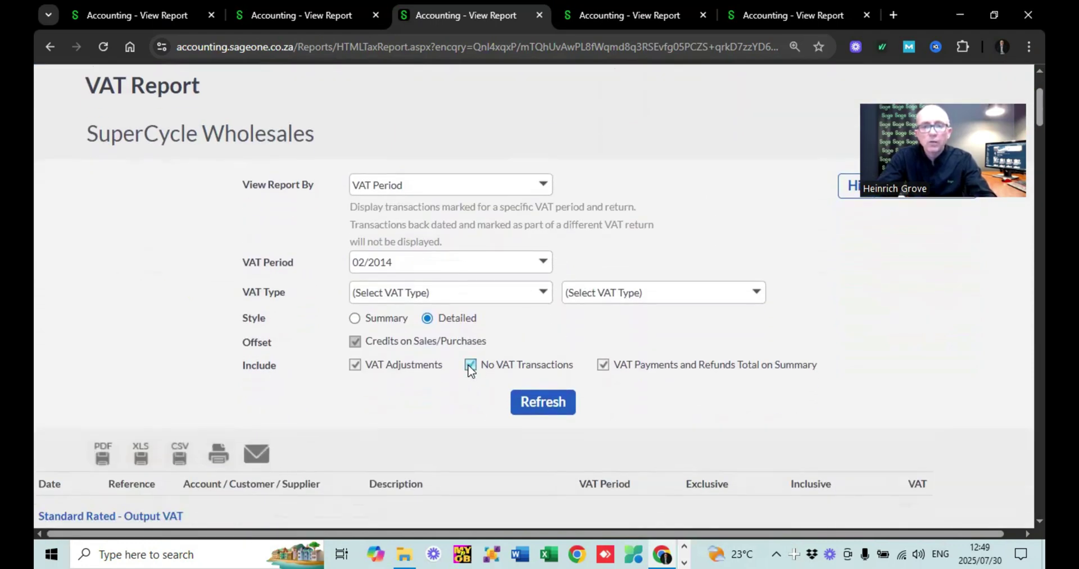
click(544, 406)
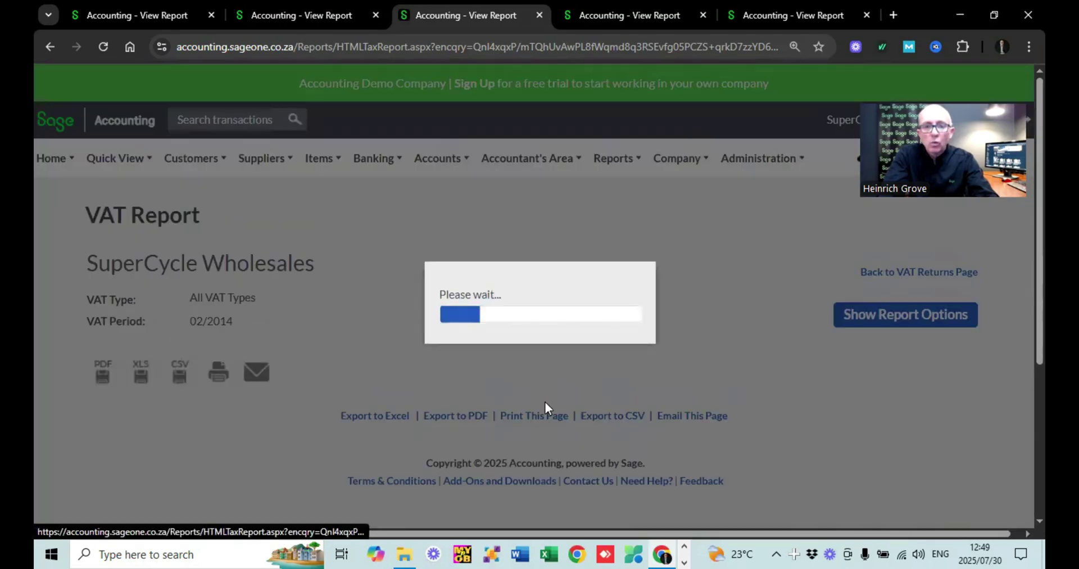
Check the transactions listed under No VAT in the refreshed VAT report for wrongly allocated VAT types.
scroll(545, 402, down, 3)
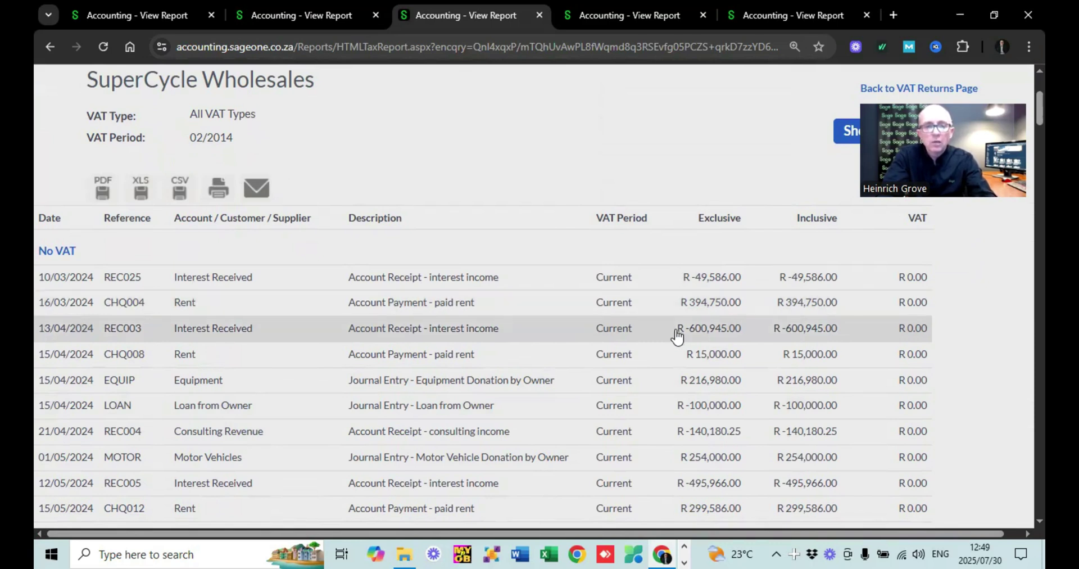
scroll(676, 335, down, 1)
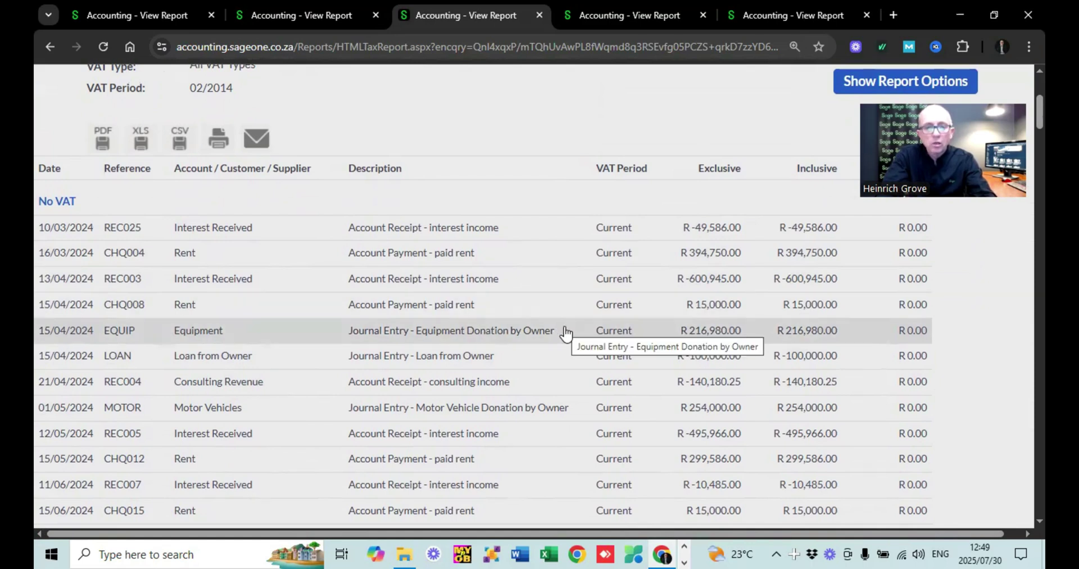
scroll(565, 333, down, 3)
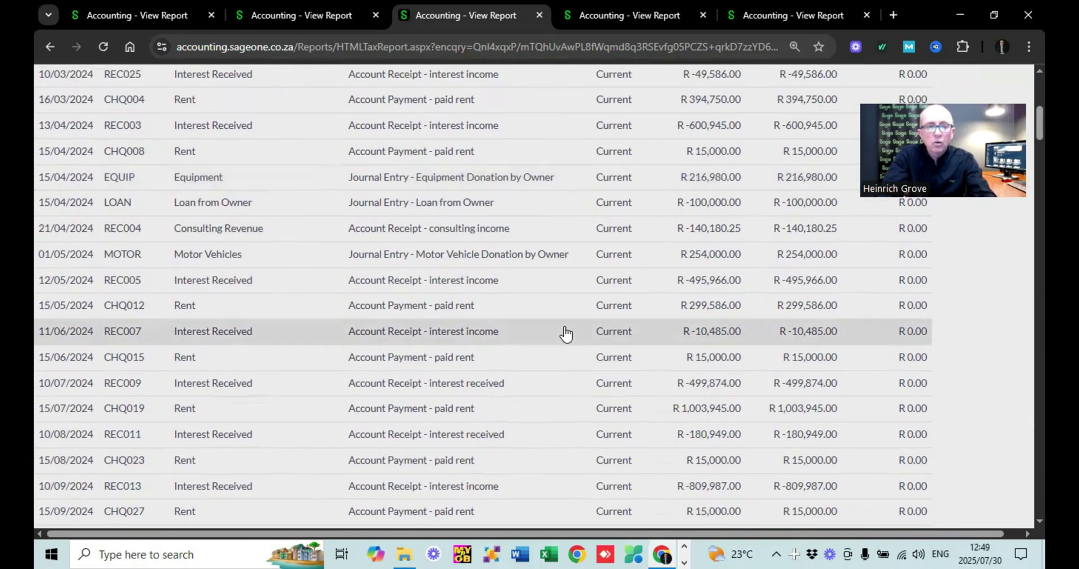
scroll(564, 333, down, 1)
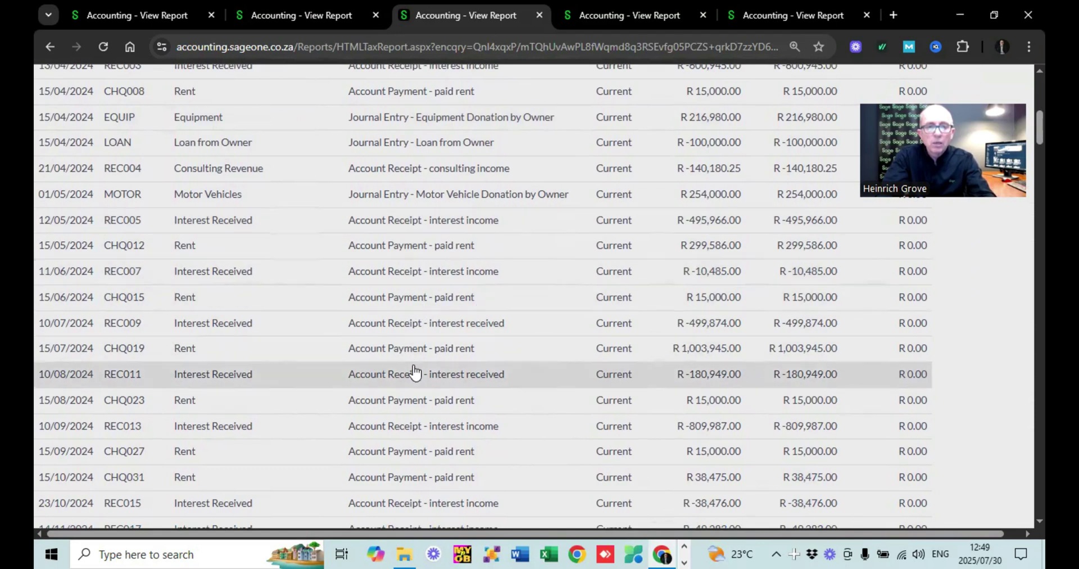
scroll(415, 371, down, 3)
scroll(415, 371, down, 3)
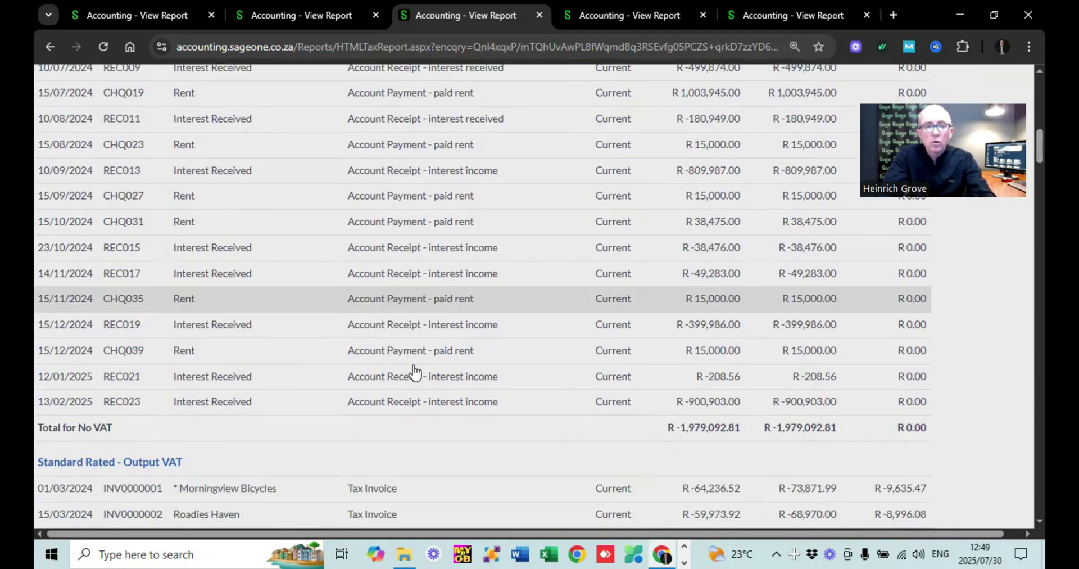
scroll(415, 370, up, 10)
scroll(415, 371, up, 3)
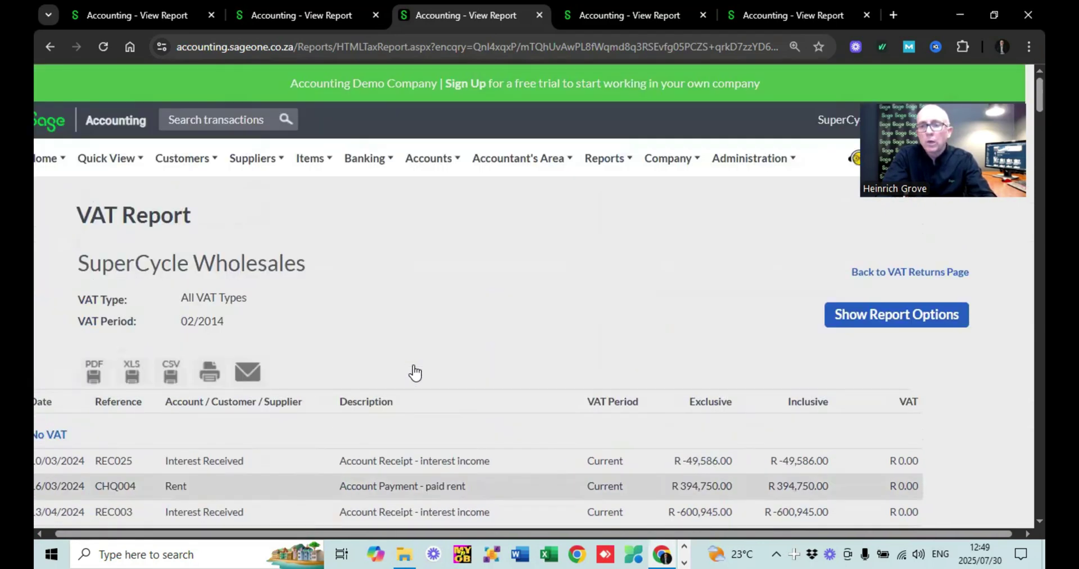